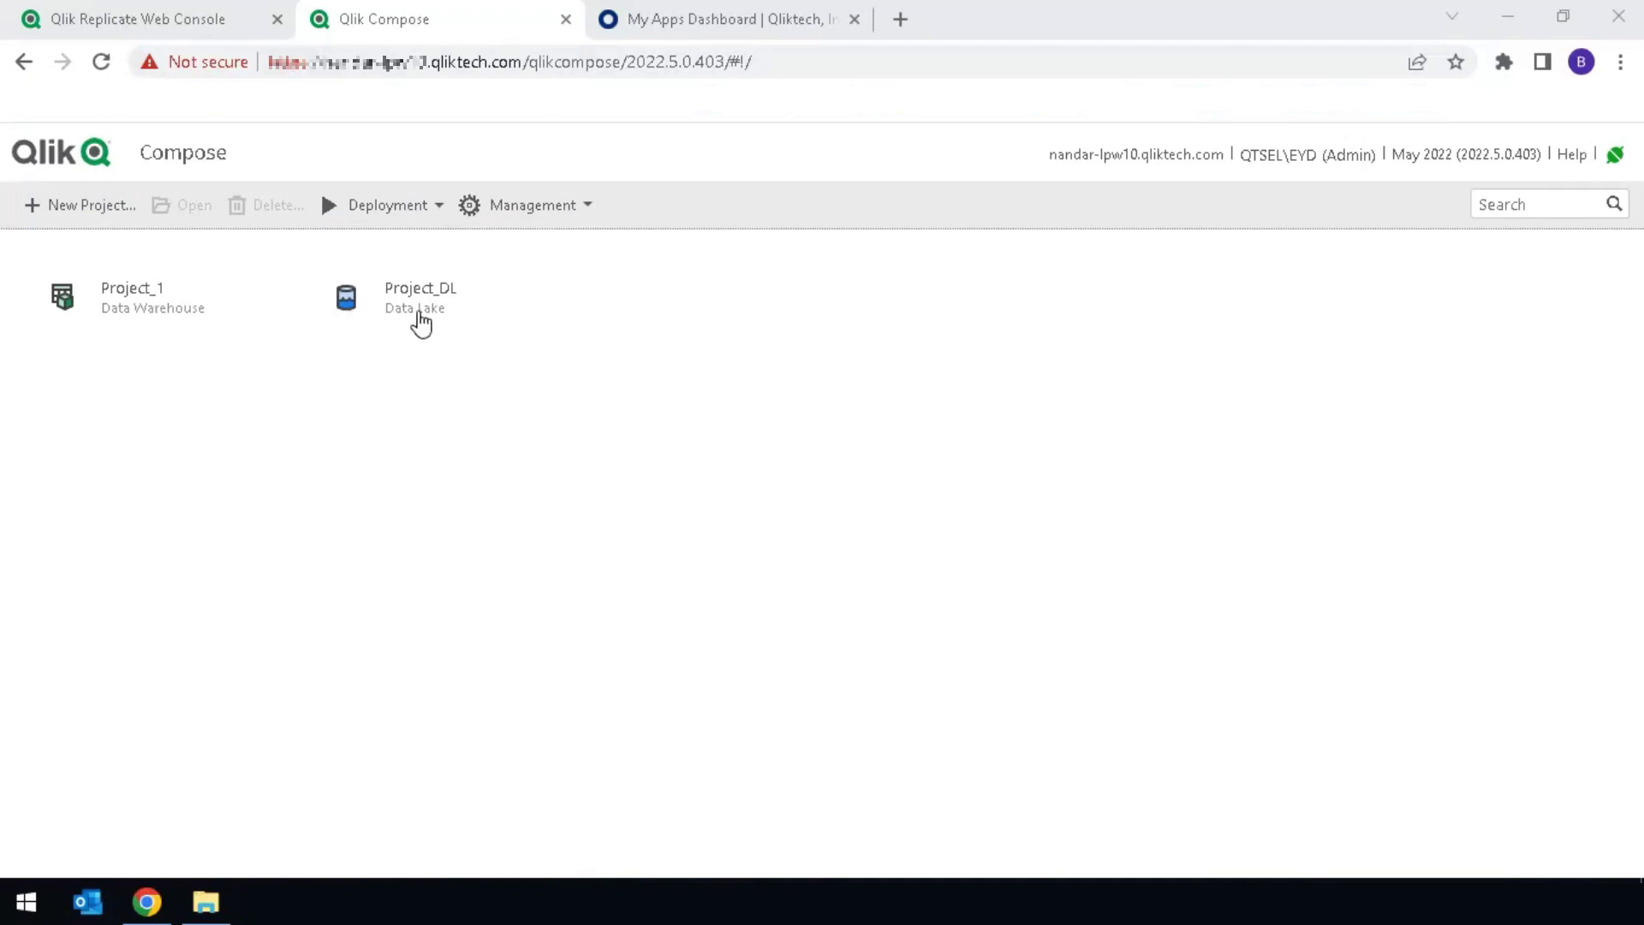
- Open Project_1 from the Compose projects page in the Designer
double_click(165, 326)
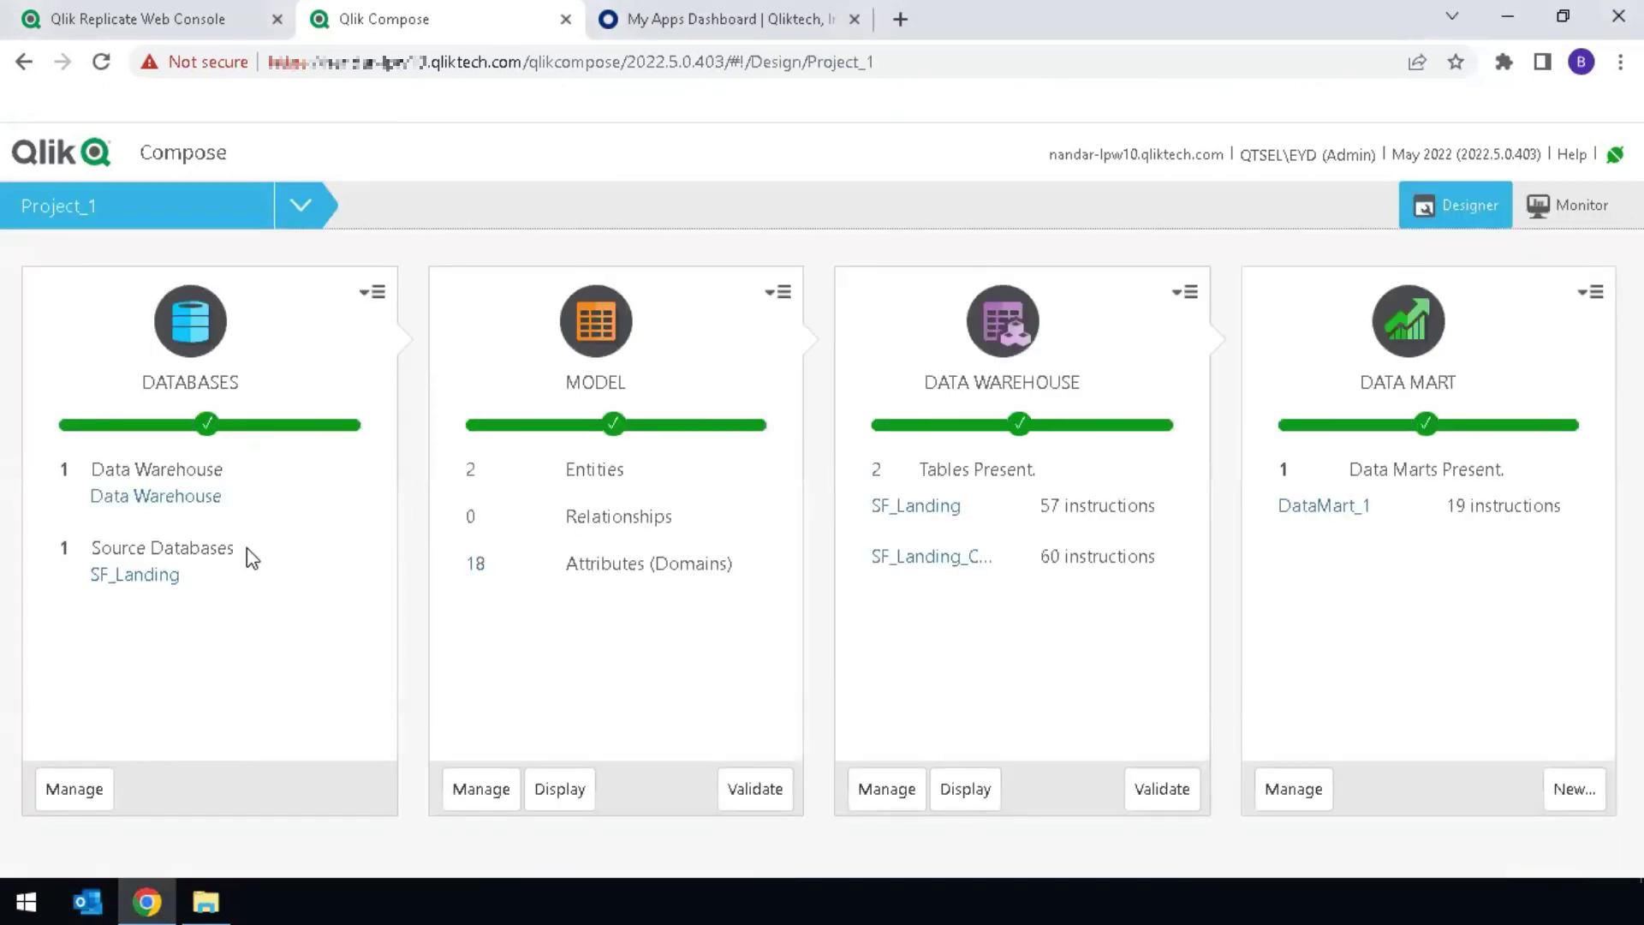
click(136, 575)
scroll(697, 423, down, 5)
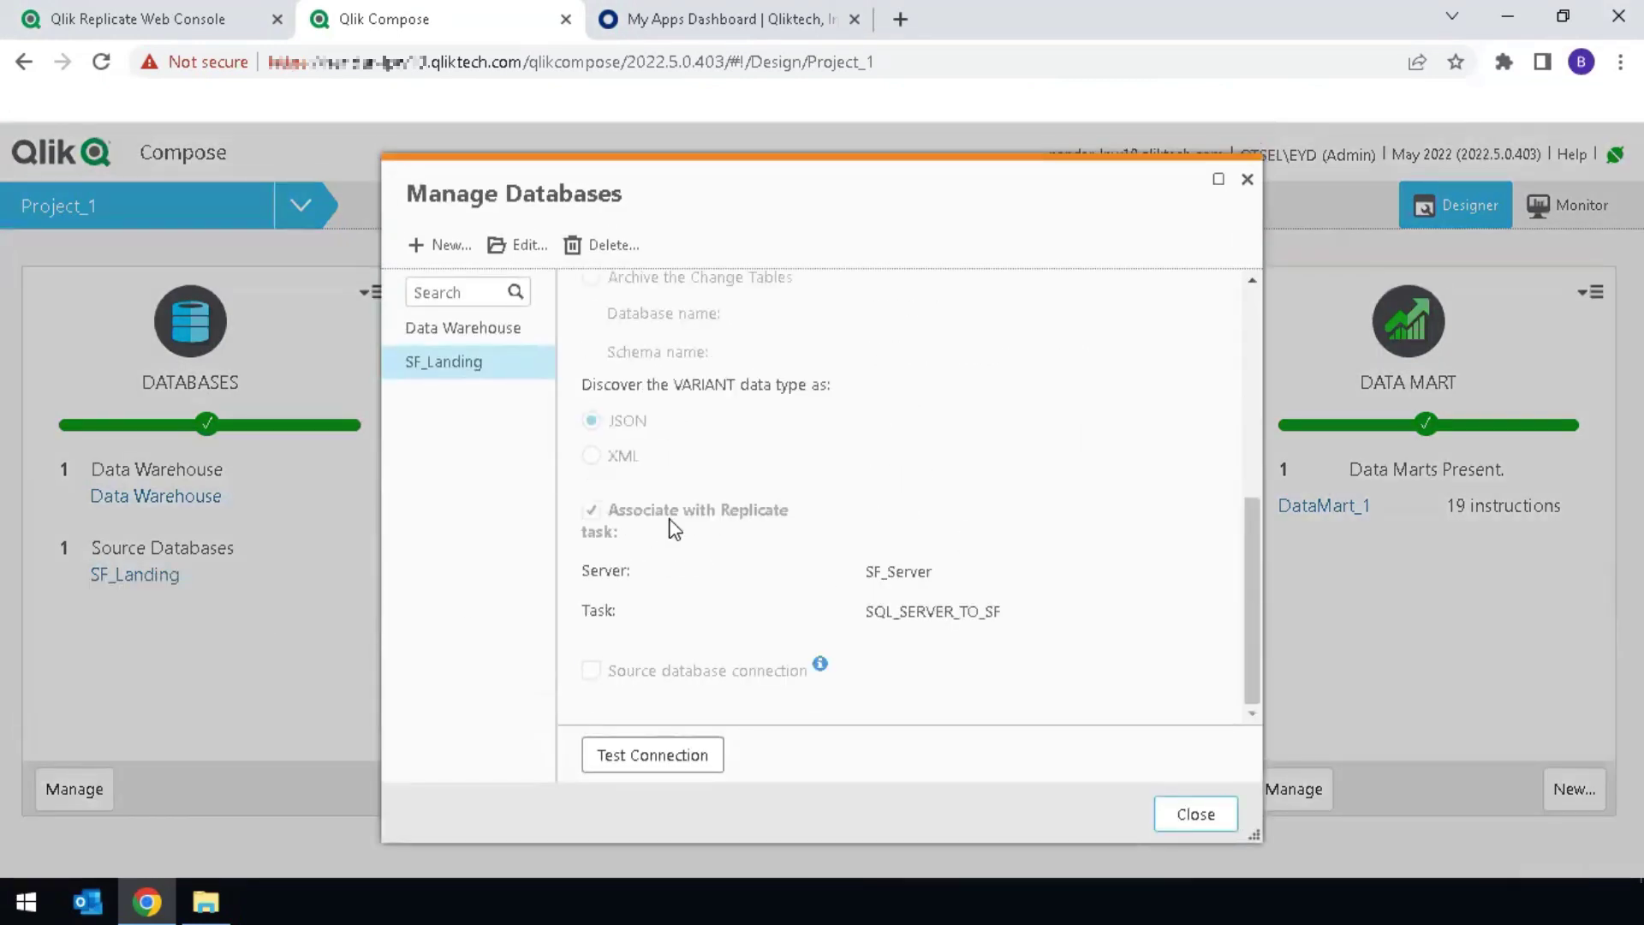
drag(865, 612, 1000, 619)
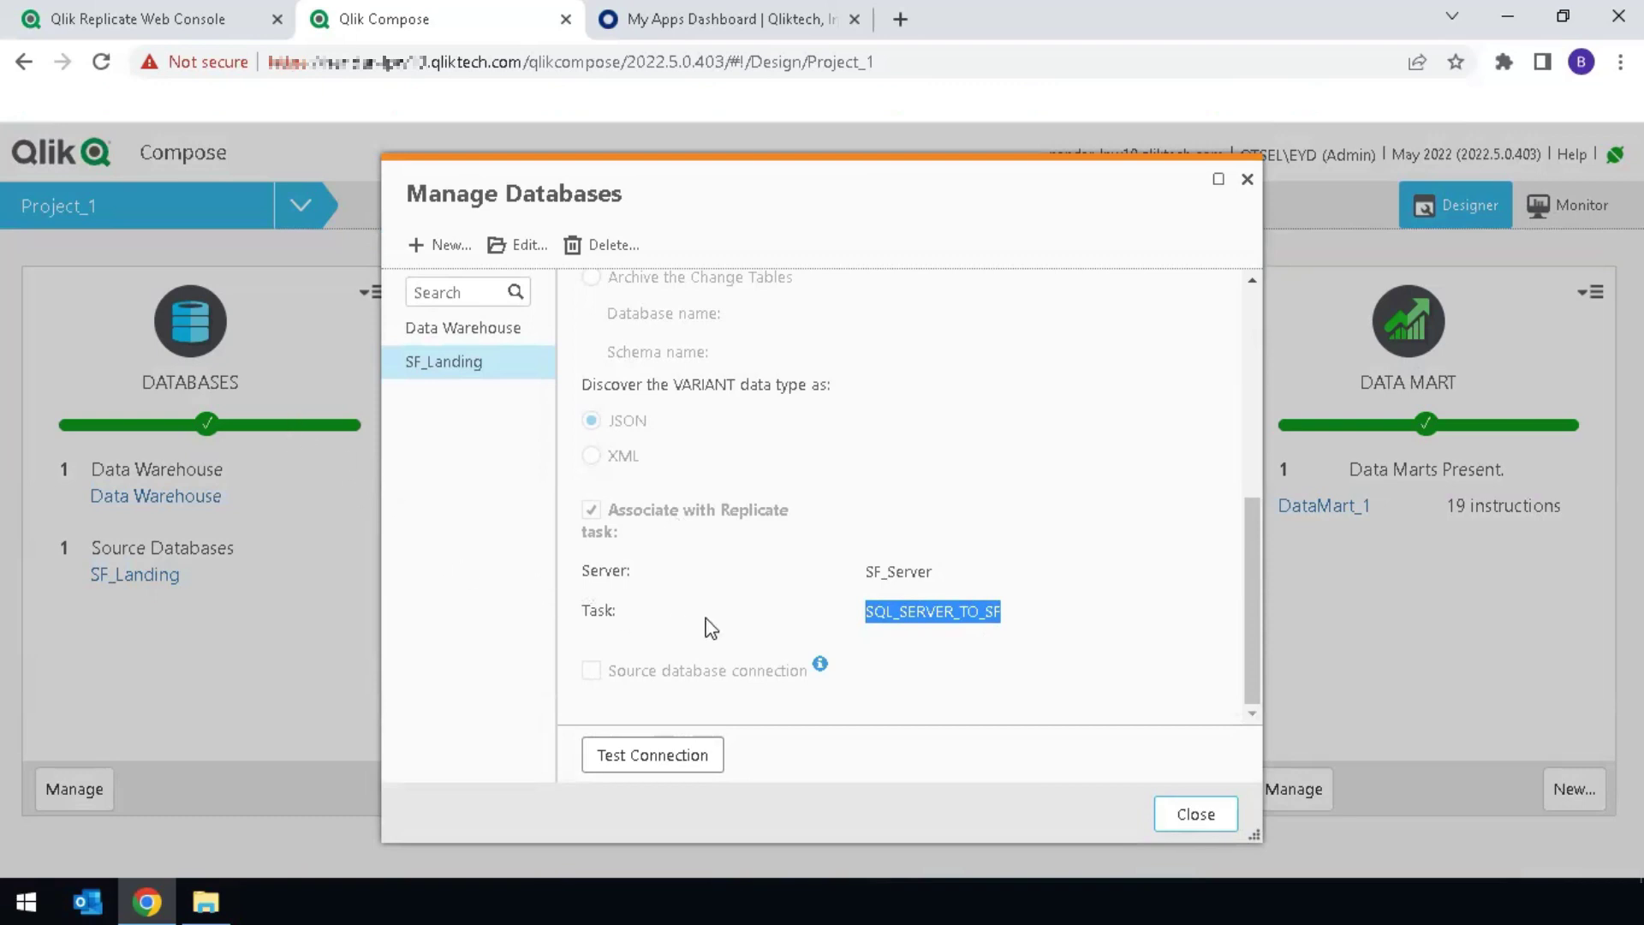
click(707, 754)
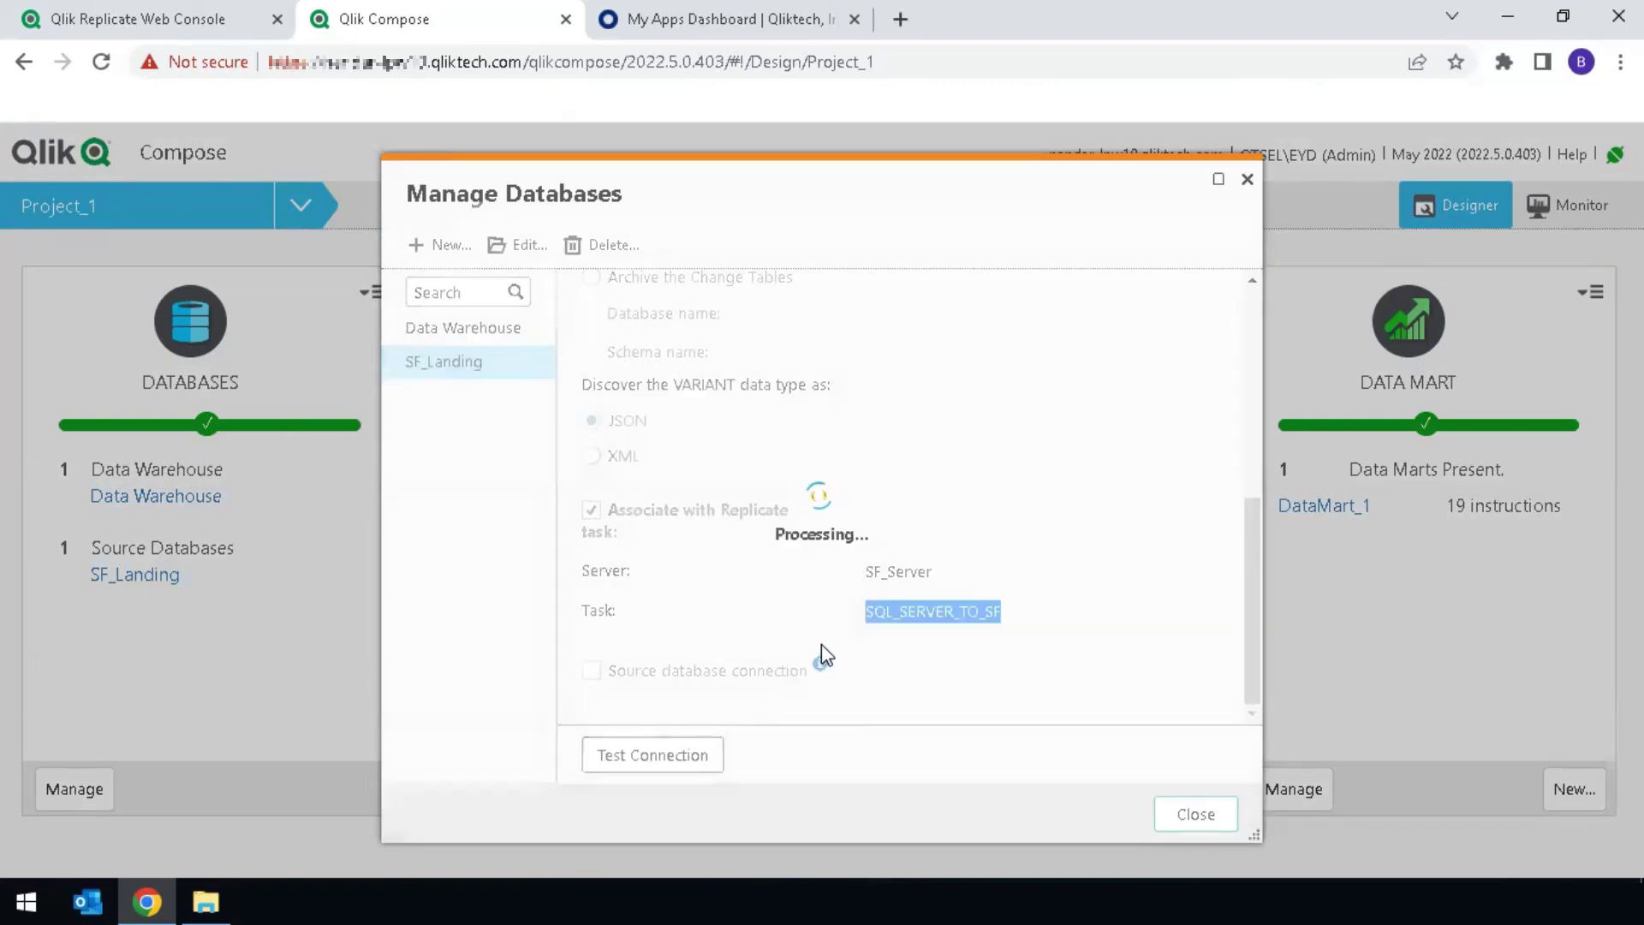
- Close the Compose database settings and open the SQL_SERVER_TO_SF task in Replicate
click(1195, 813)
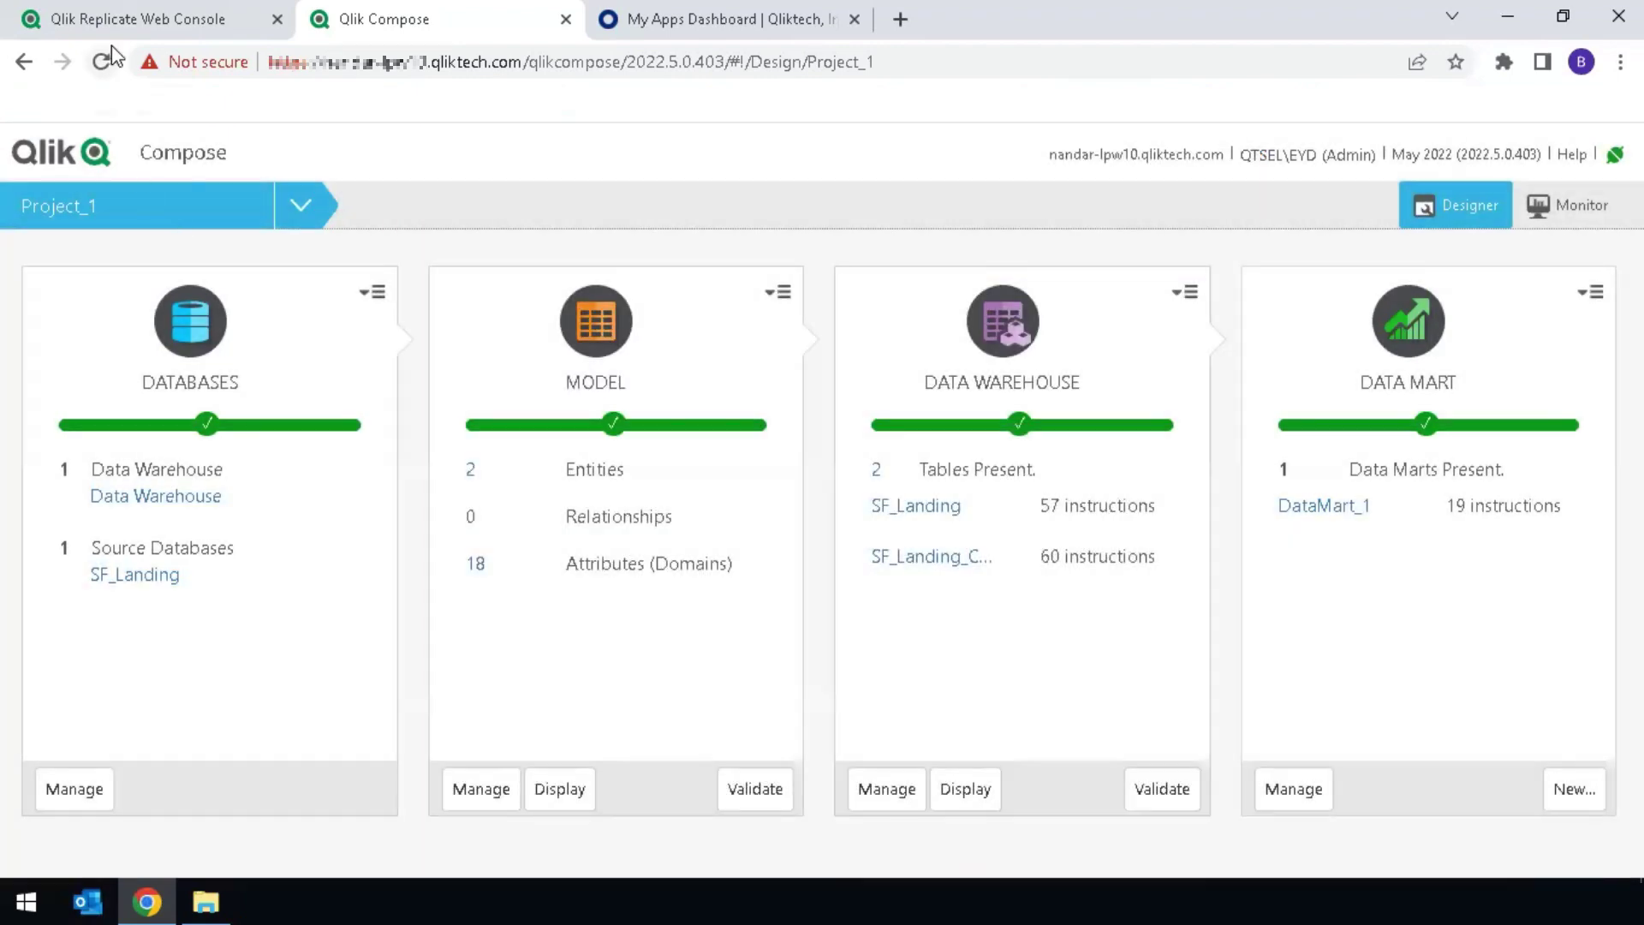
click(130, 21)
double_click(144, 811)
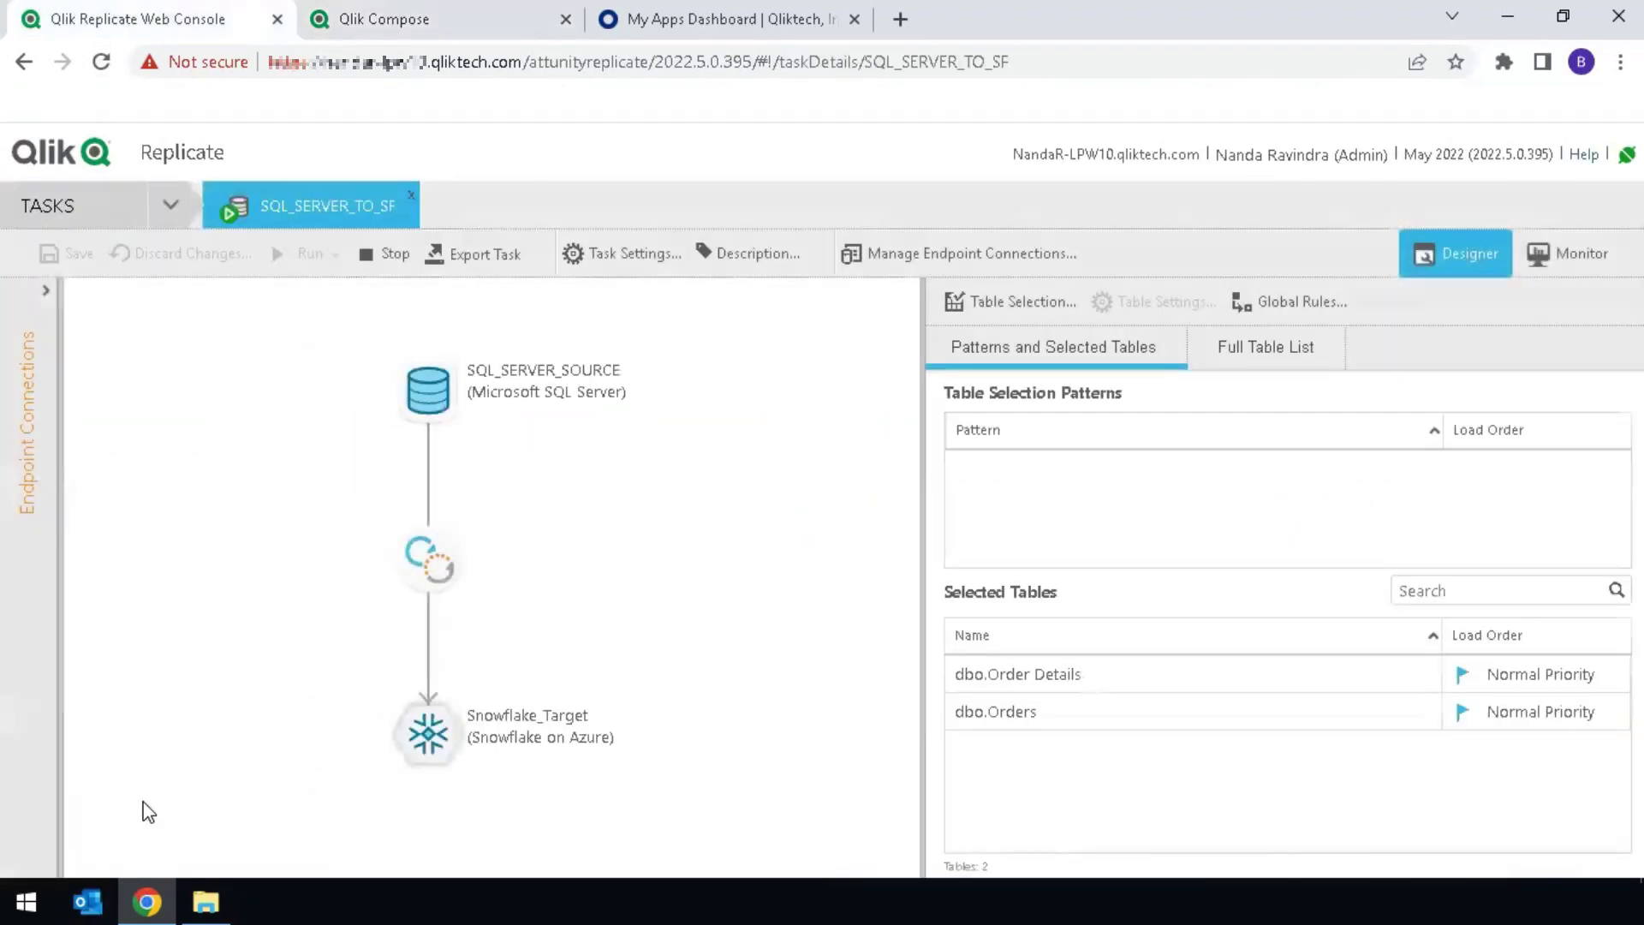
- Open Snowflake_Target's endpoint settings and find its database name, EYD_LZ
mouse_move(471, 385)
mouse_move(507, 730)
mouse_move(394, 735)
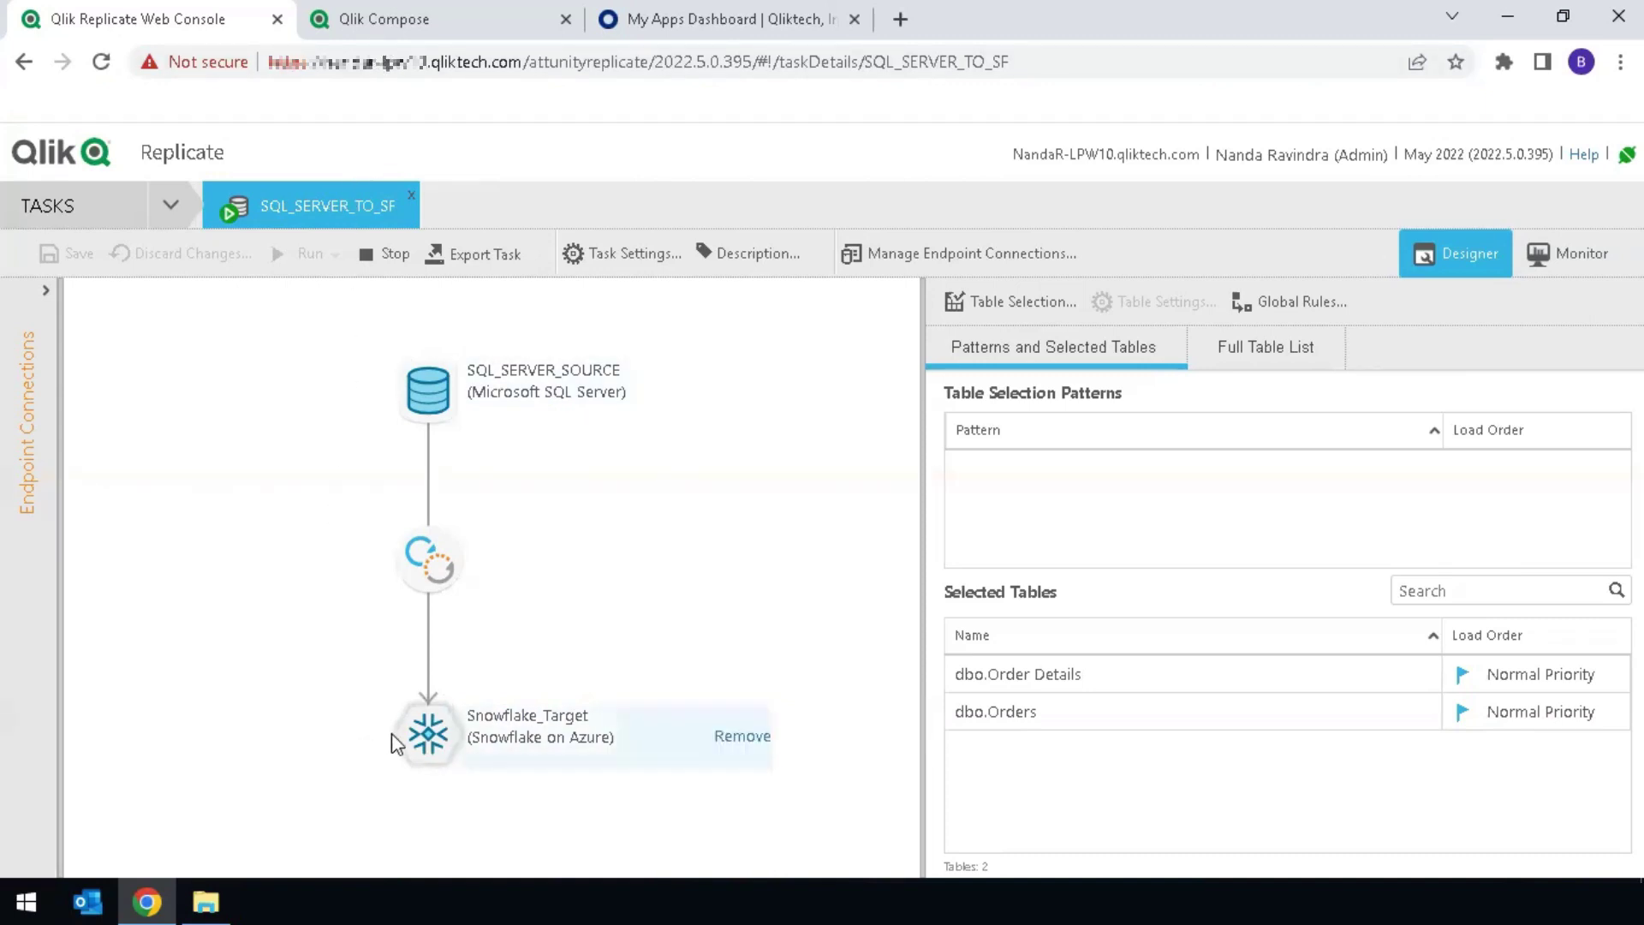
double_click(510, 735)
scroll(959, 650, down, 2)
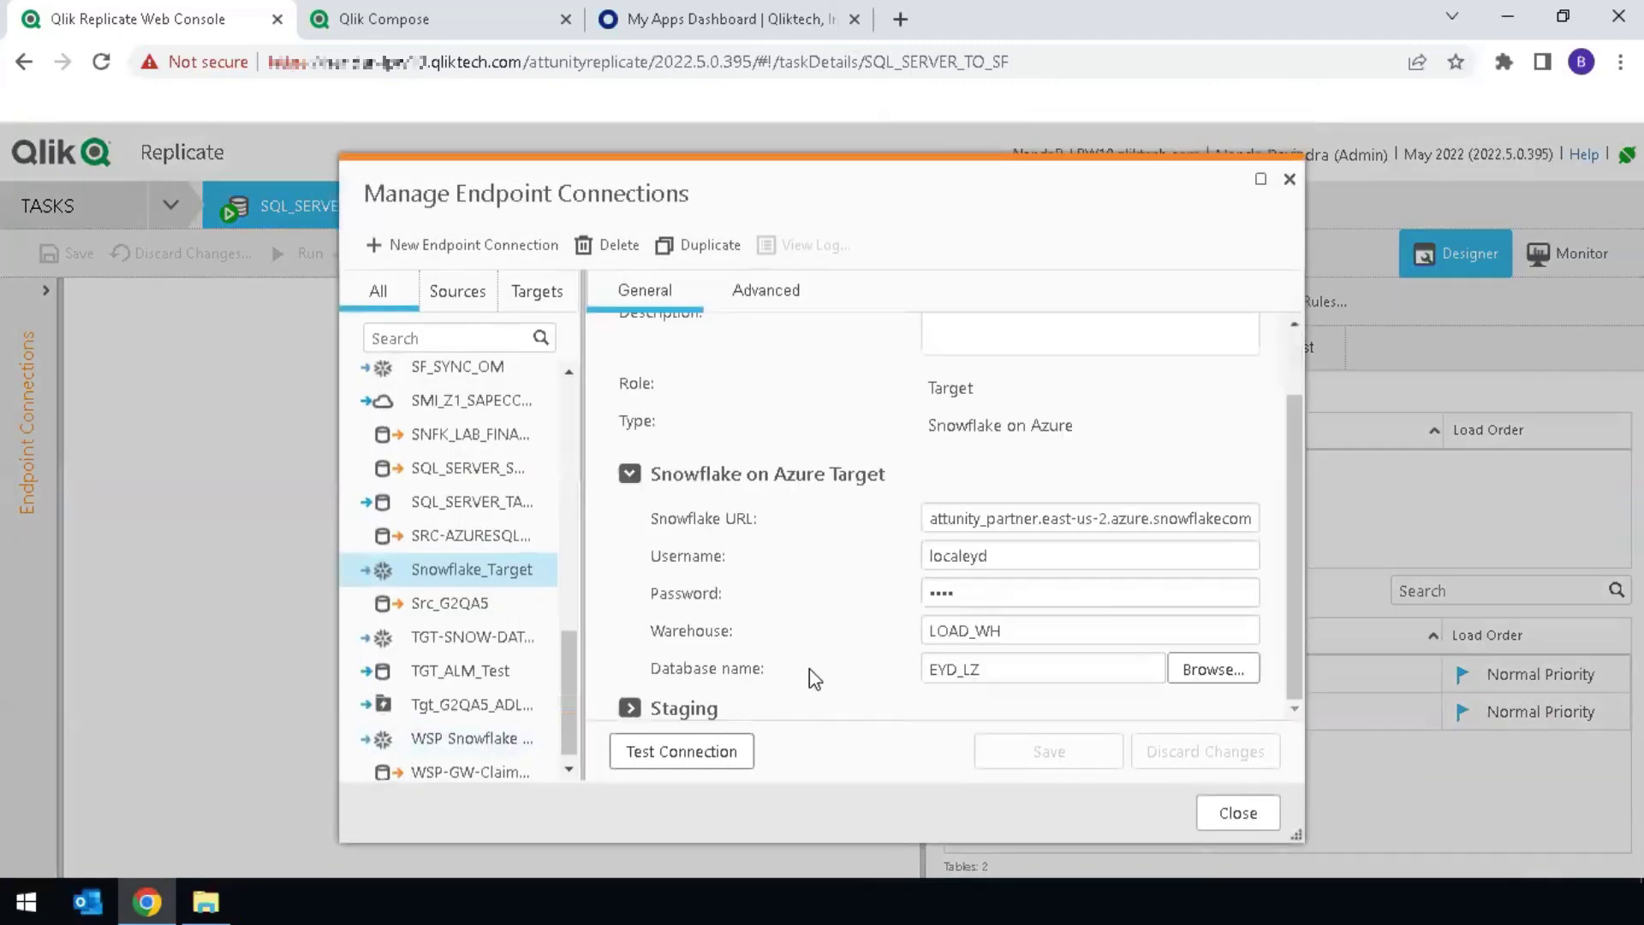
click(963, 677)
drag(998, 670, 931, 670)
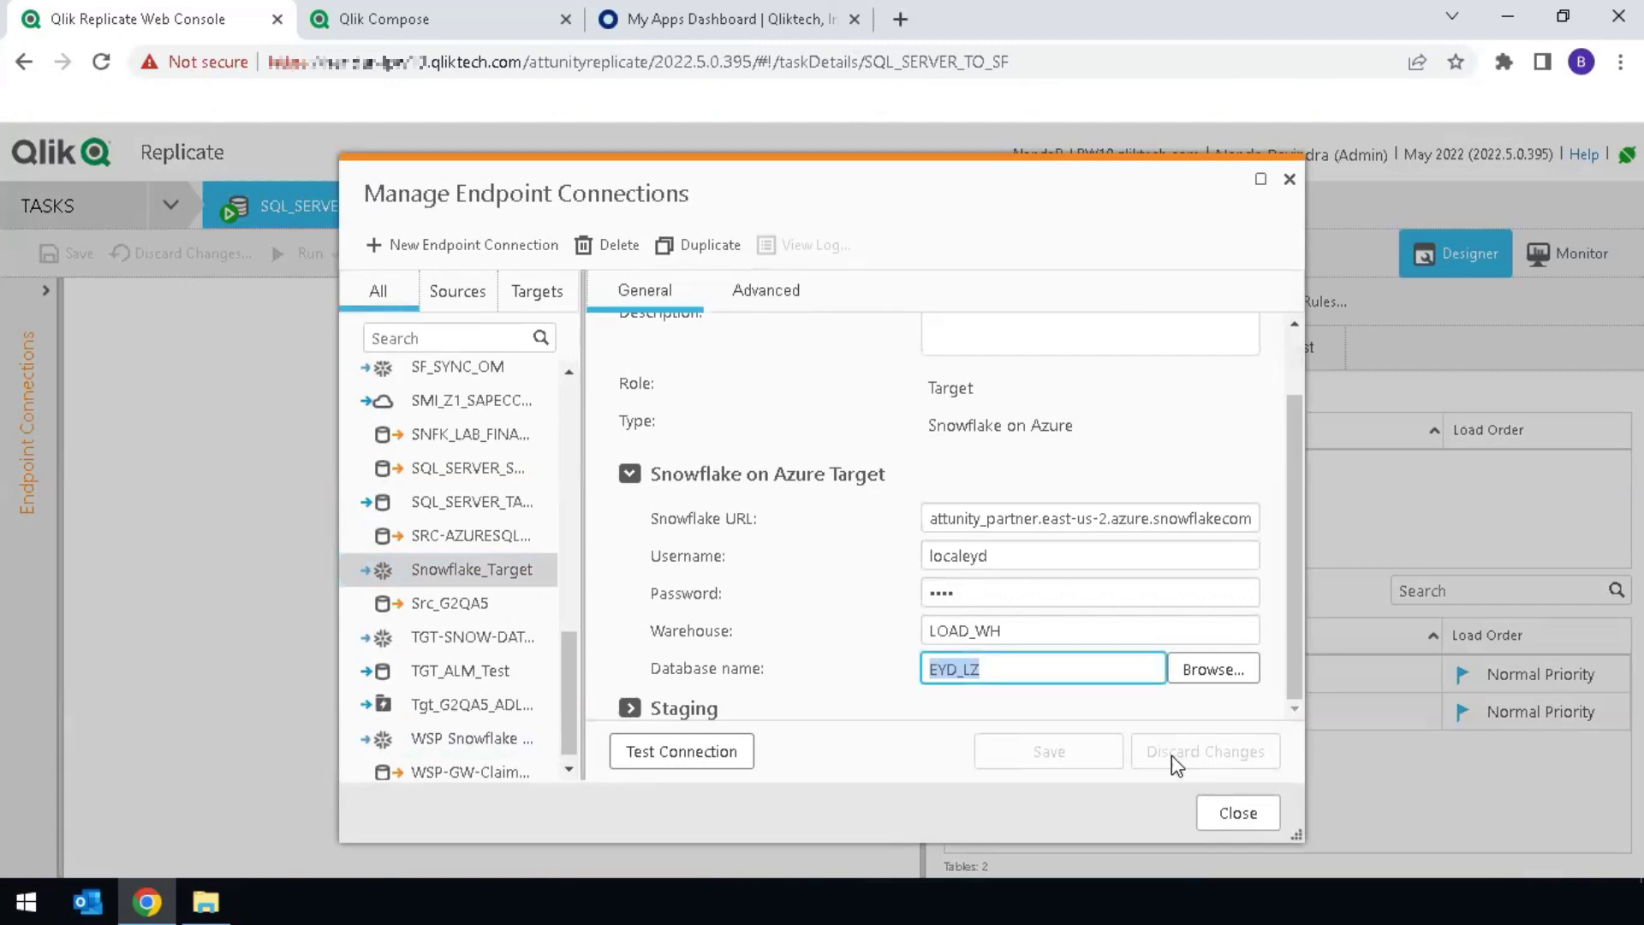
- Verify Compose's SF_Landing database uses database EYD_LZ and task SQL_SERVER_TO_SF
click(1238, 812)
click(382, 19)
click(148, 579)
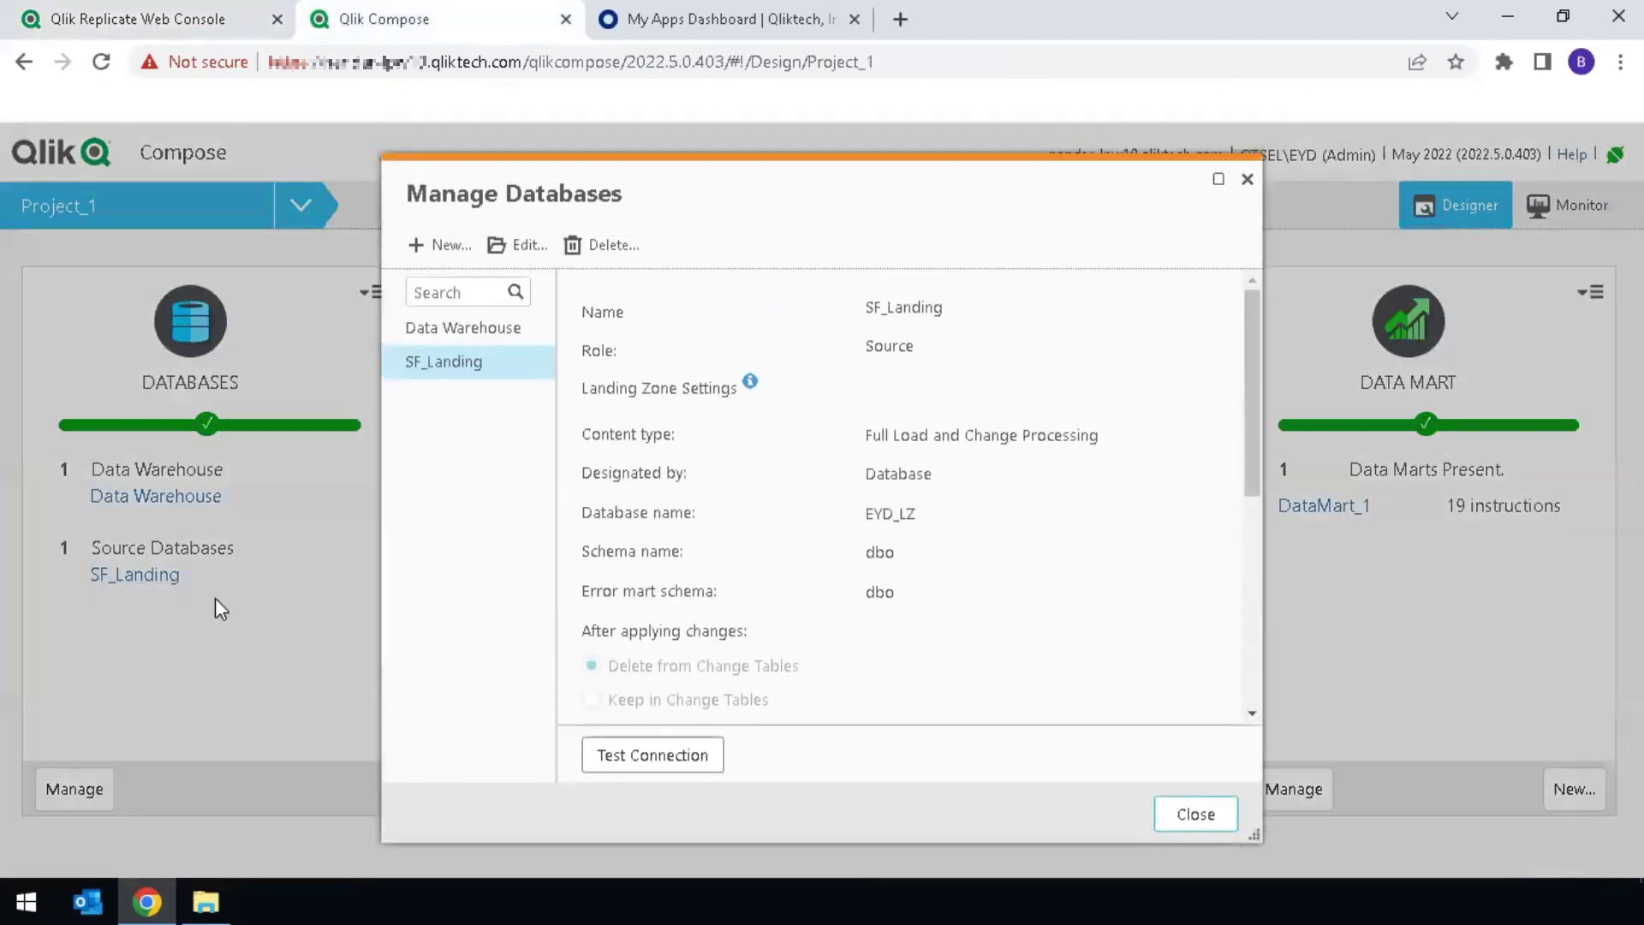
drag(918, 514, 865, 519)
click(865, 435)
scroll(865, 435, down, 5)
drag(1000, 612, 869, 613)
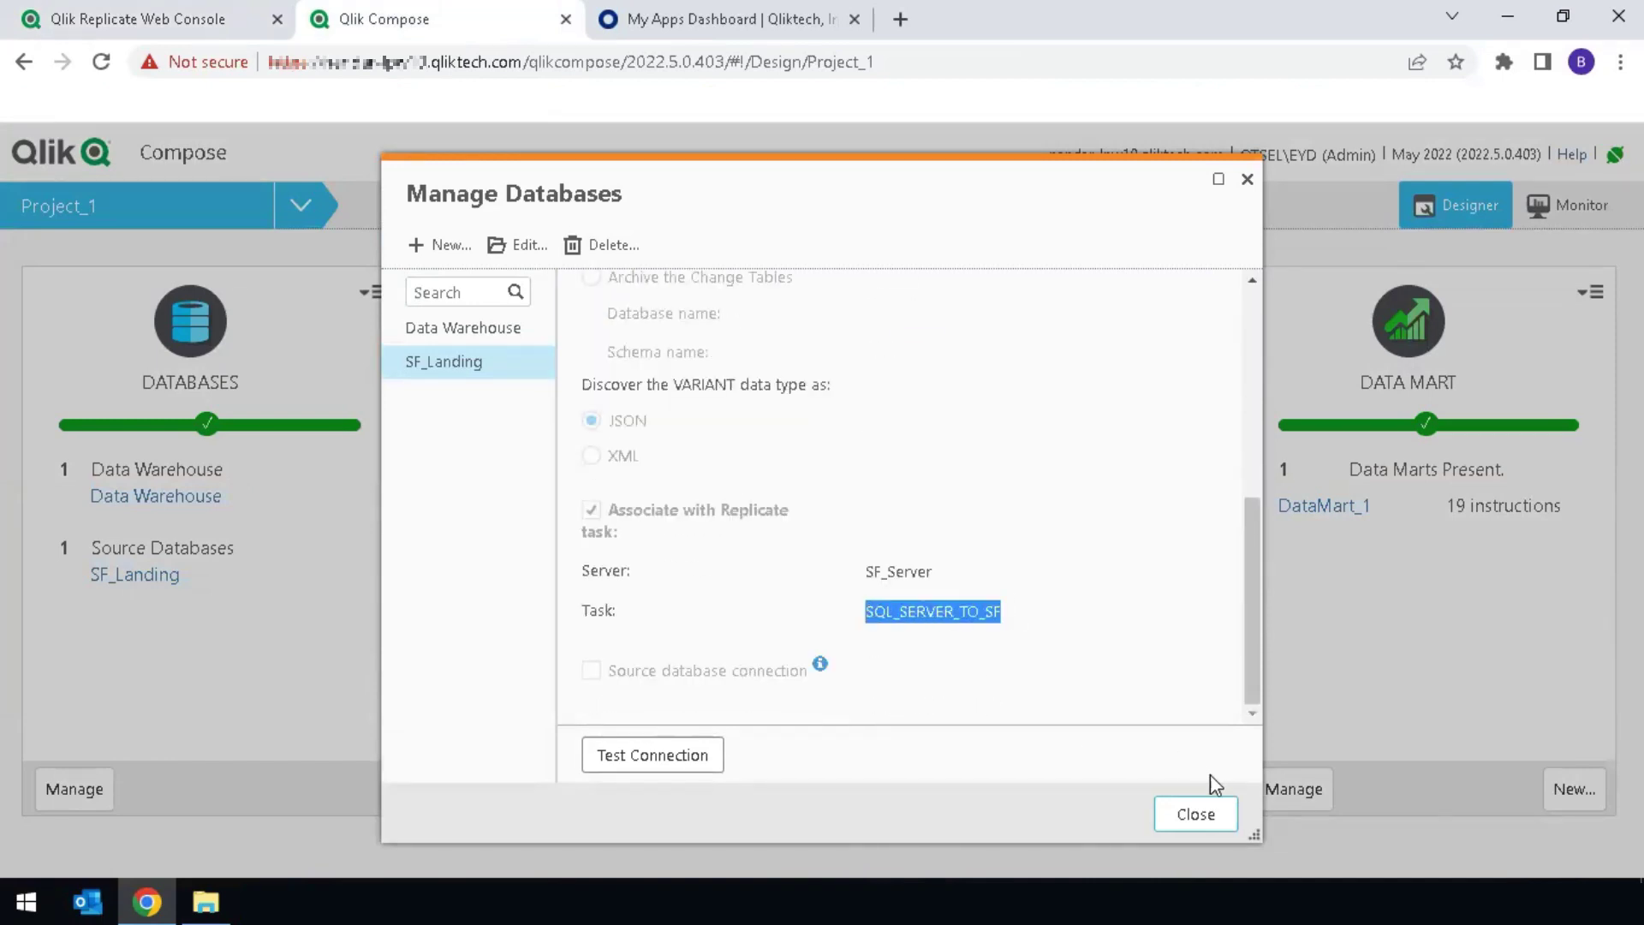
click(1196, 813)
- Monitor SQL_SERVER_TO_SF, collapse the Change Processing gauges, and select dbo.Order Details
click(158, 21)
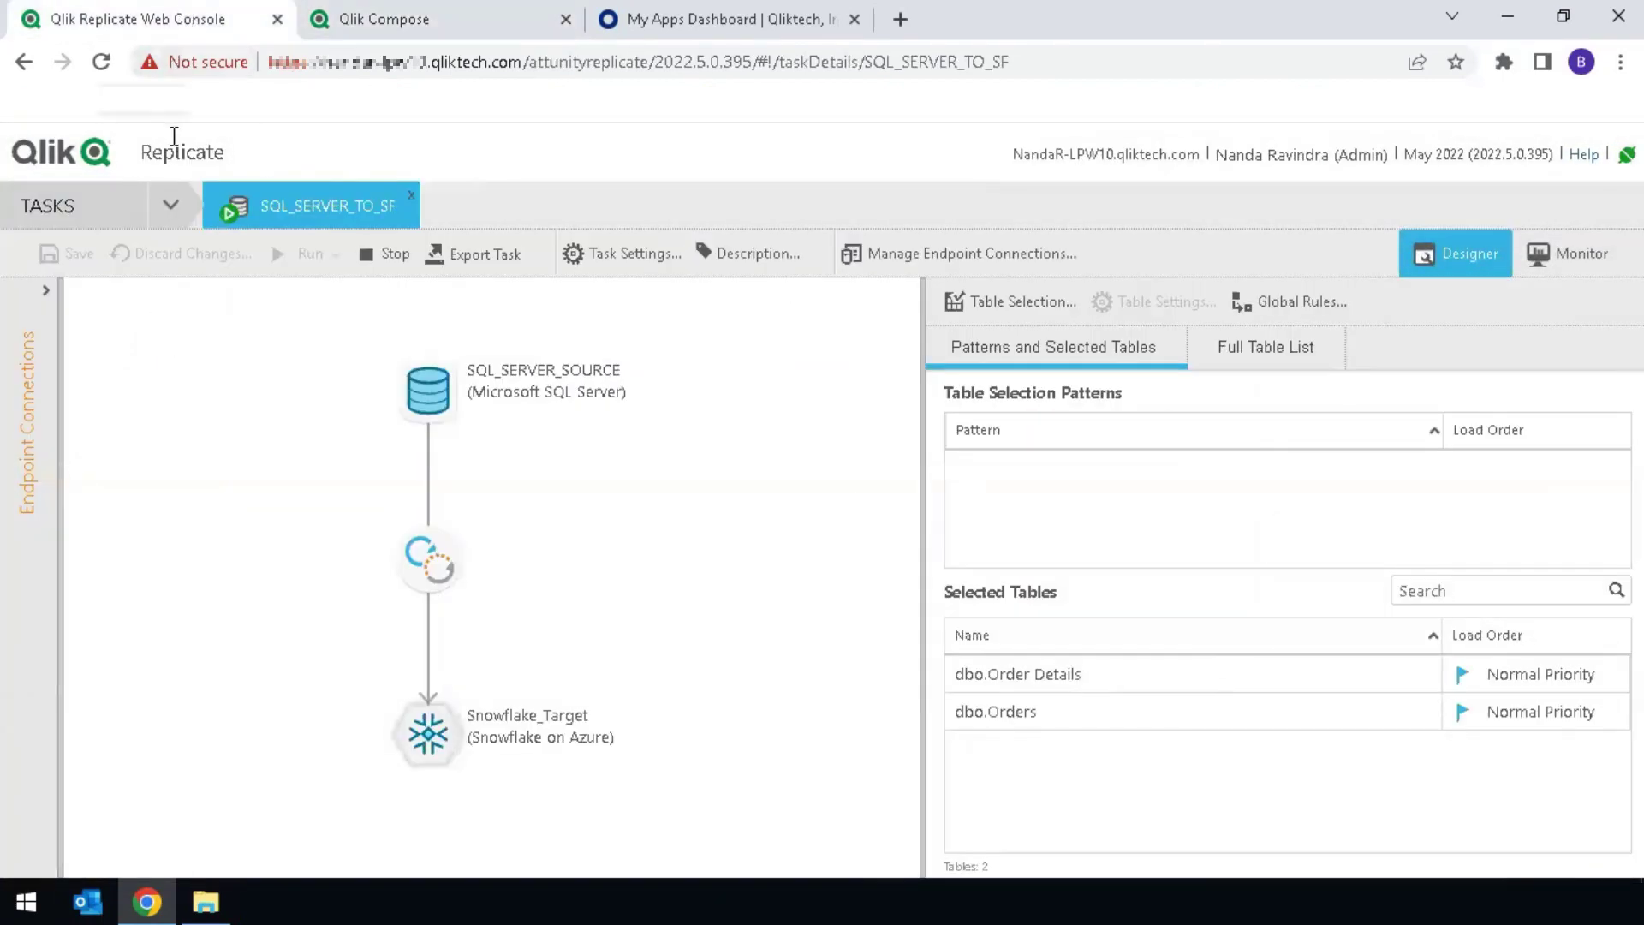
click(1567, 253)
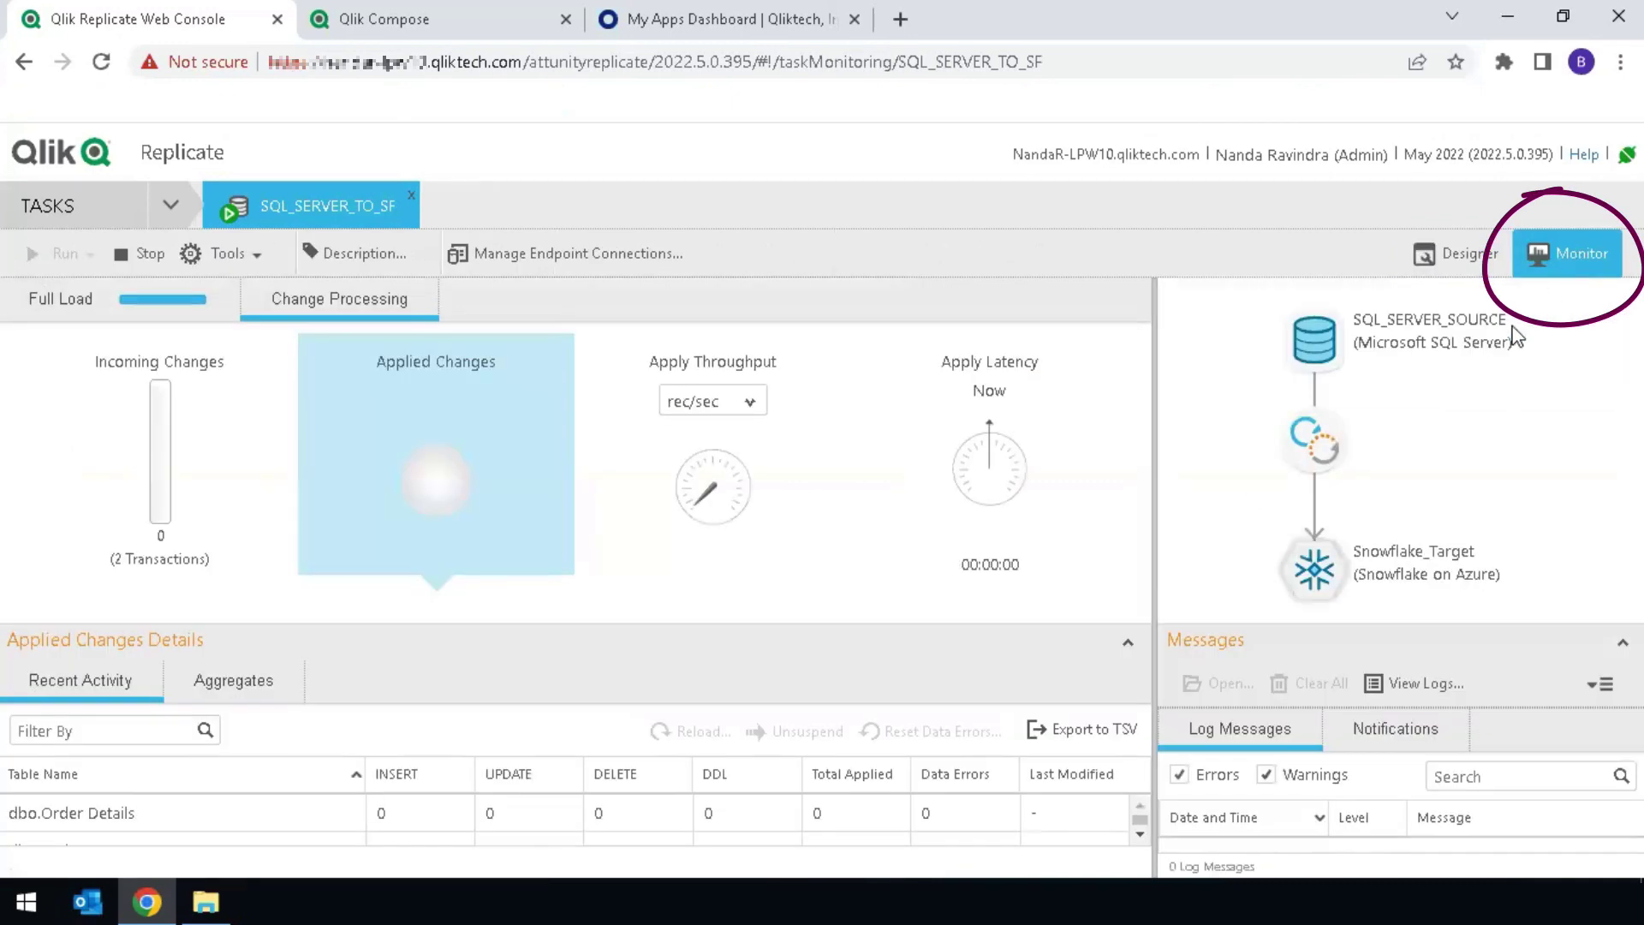
click(1128, 642)
click(183, 518)
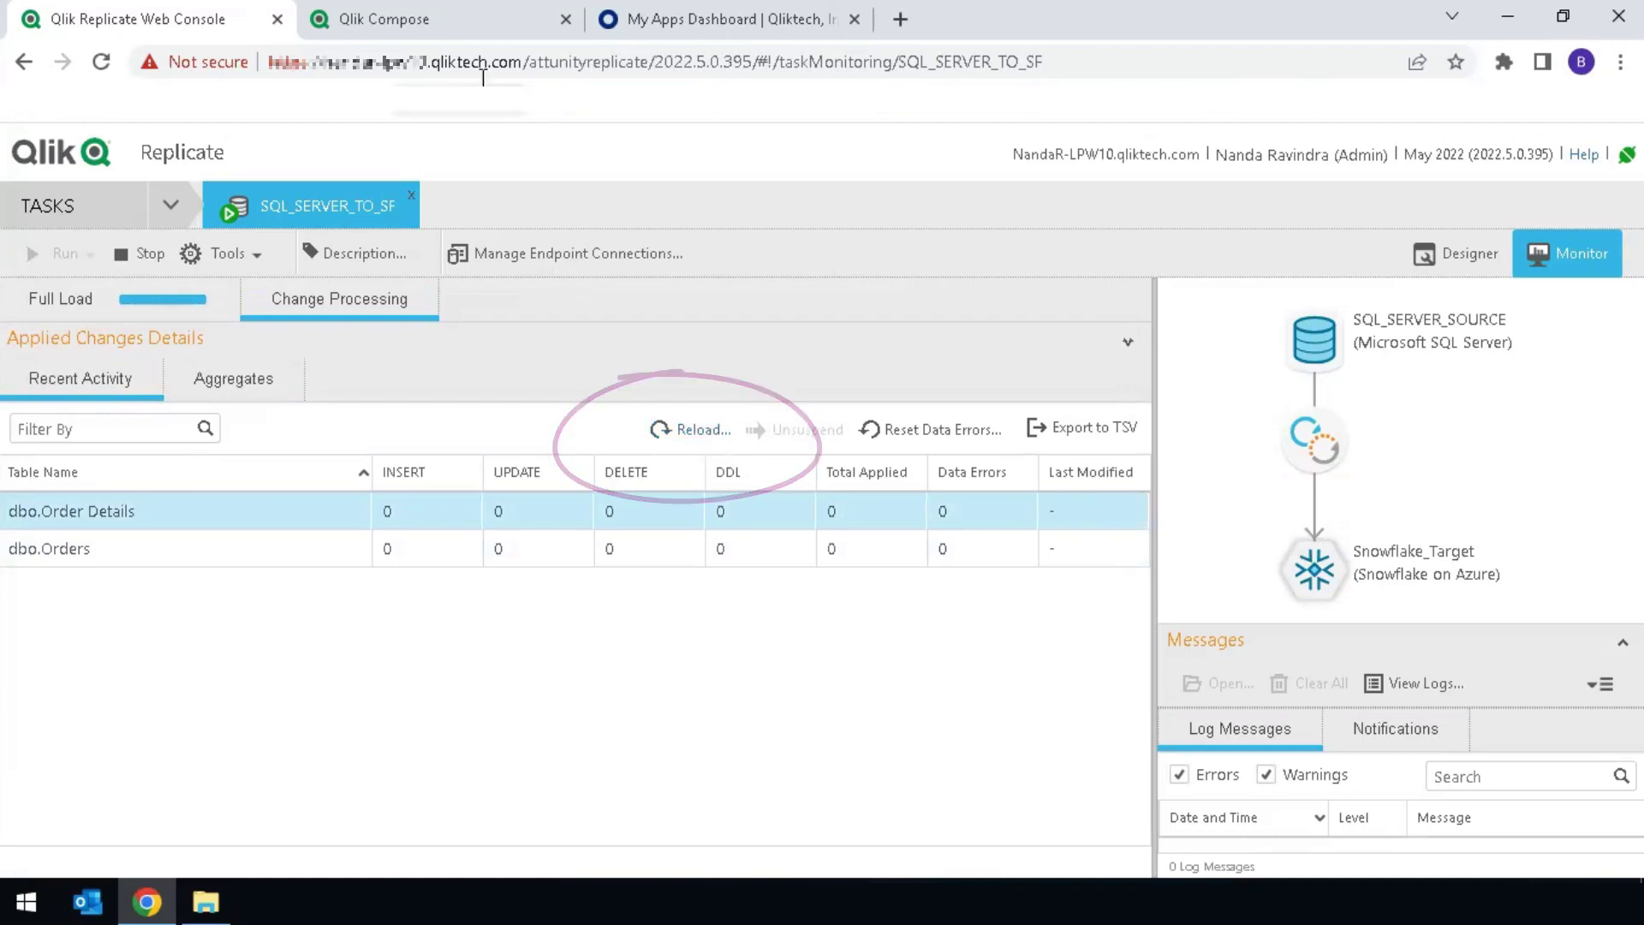
click(410, 33)
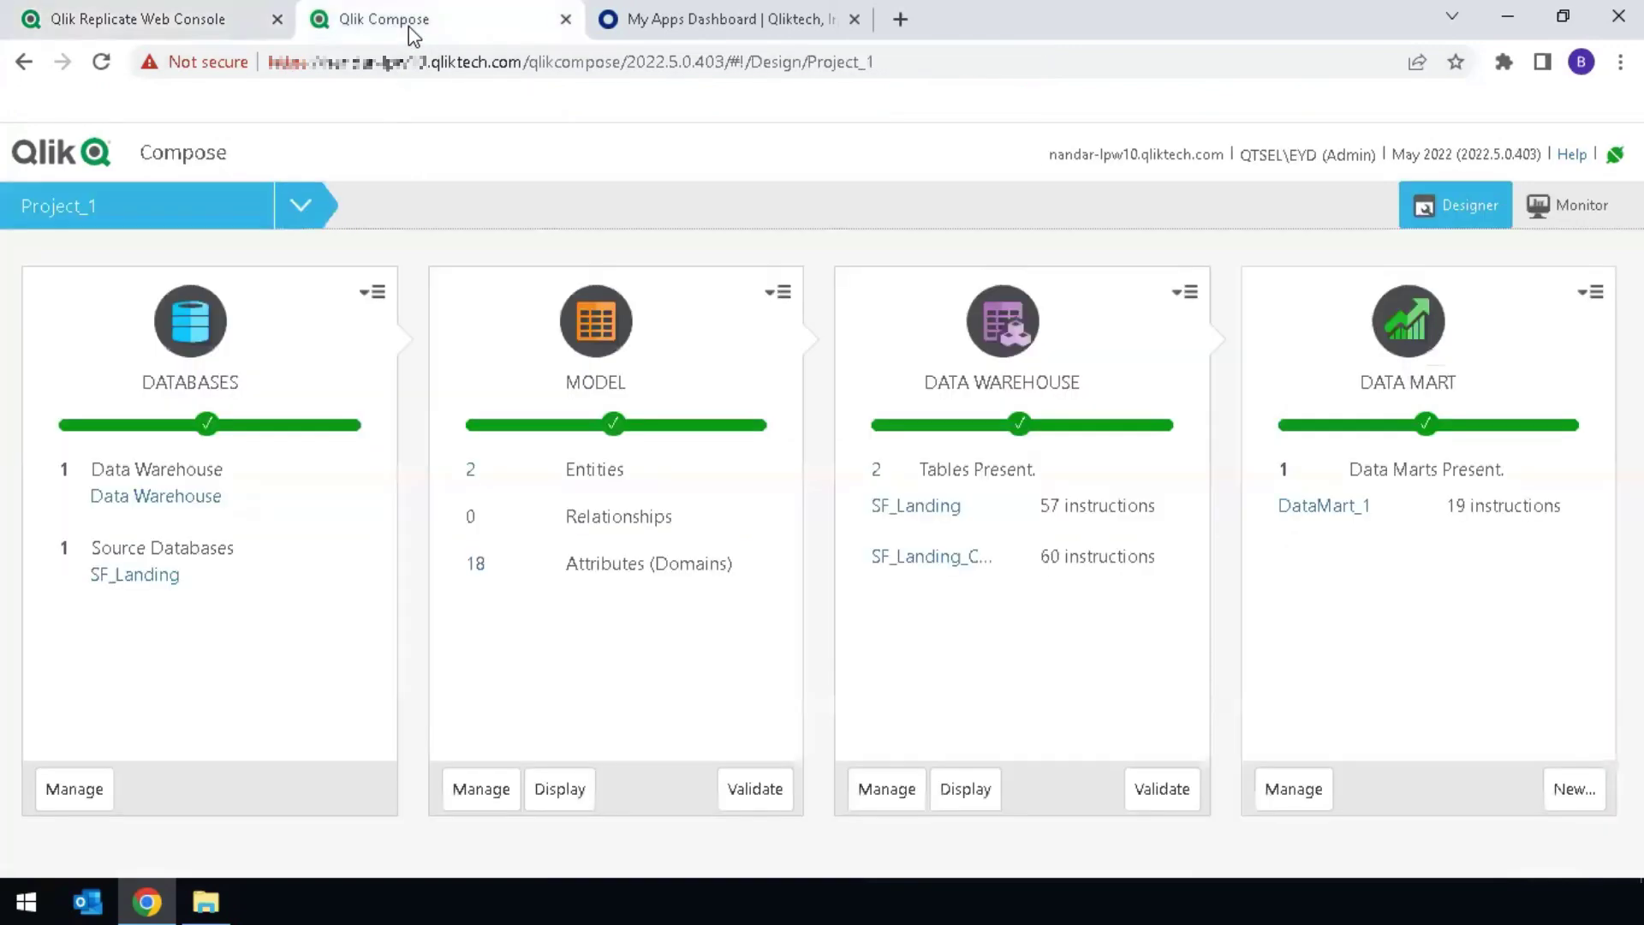
- Compare the SF_Landing data warehouse task's mappings with those of SF_Landing_CDC
click(904, 516)
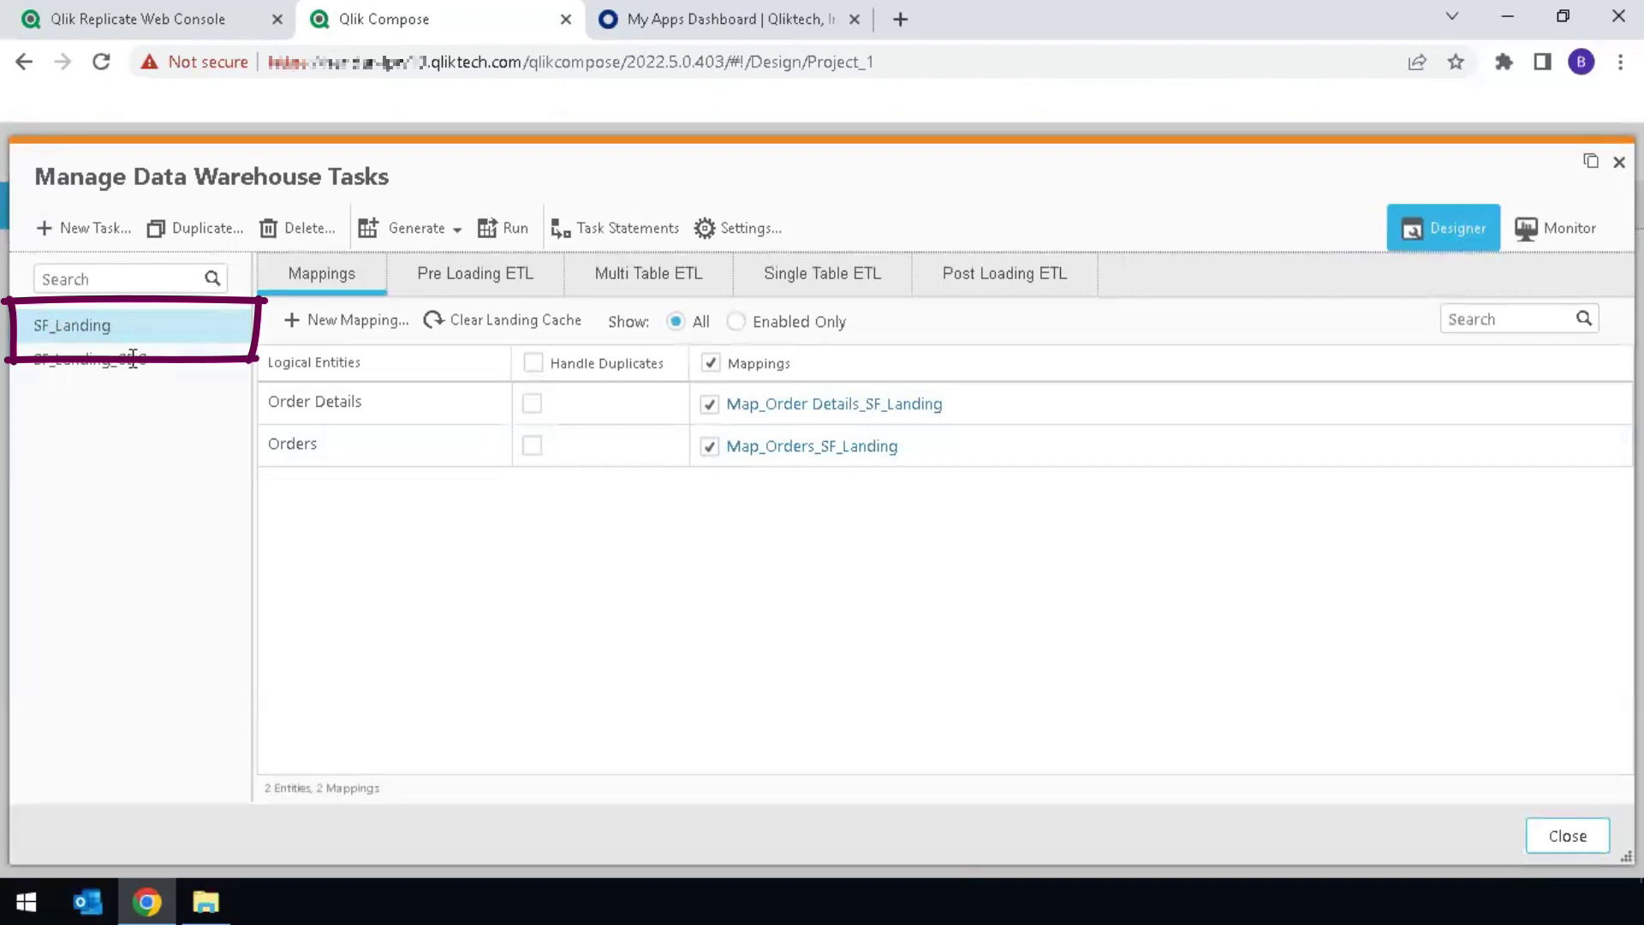
drag(162, 369, 45, 360)
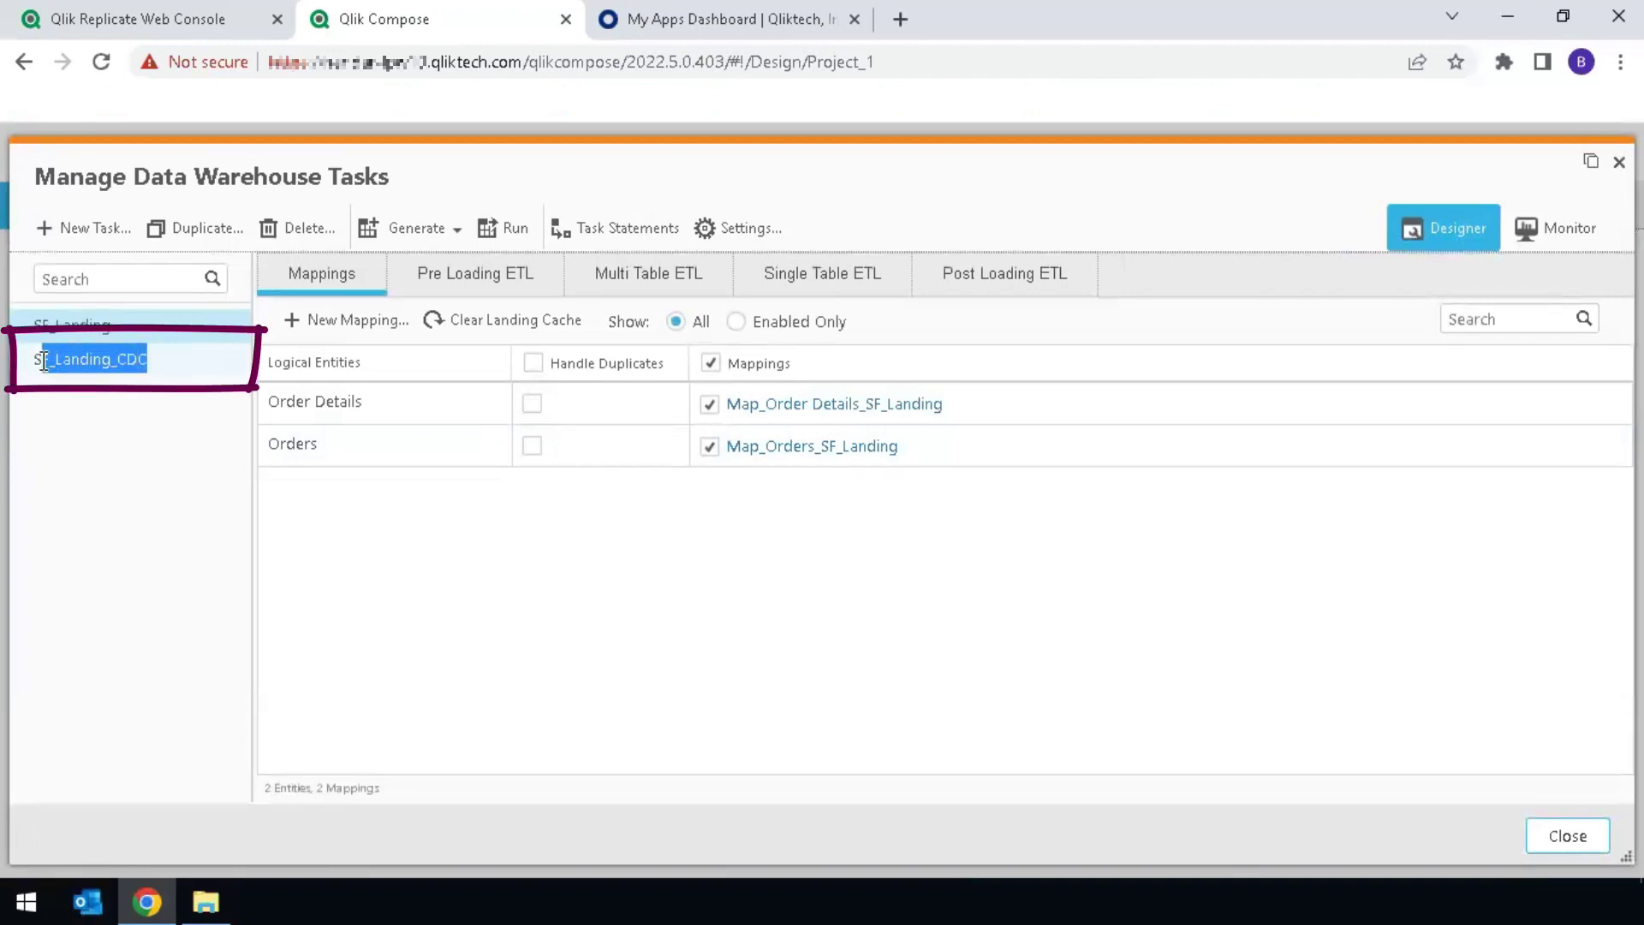
click(72, 325)
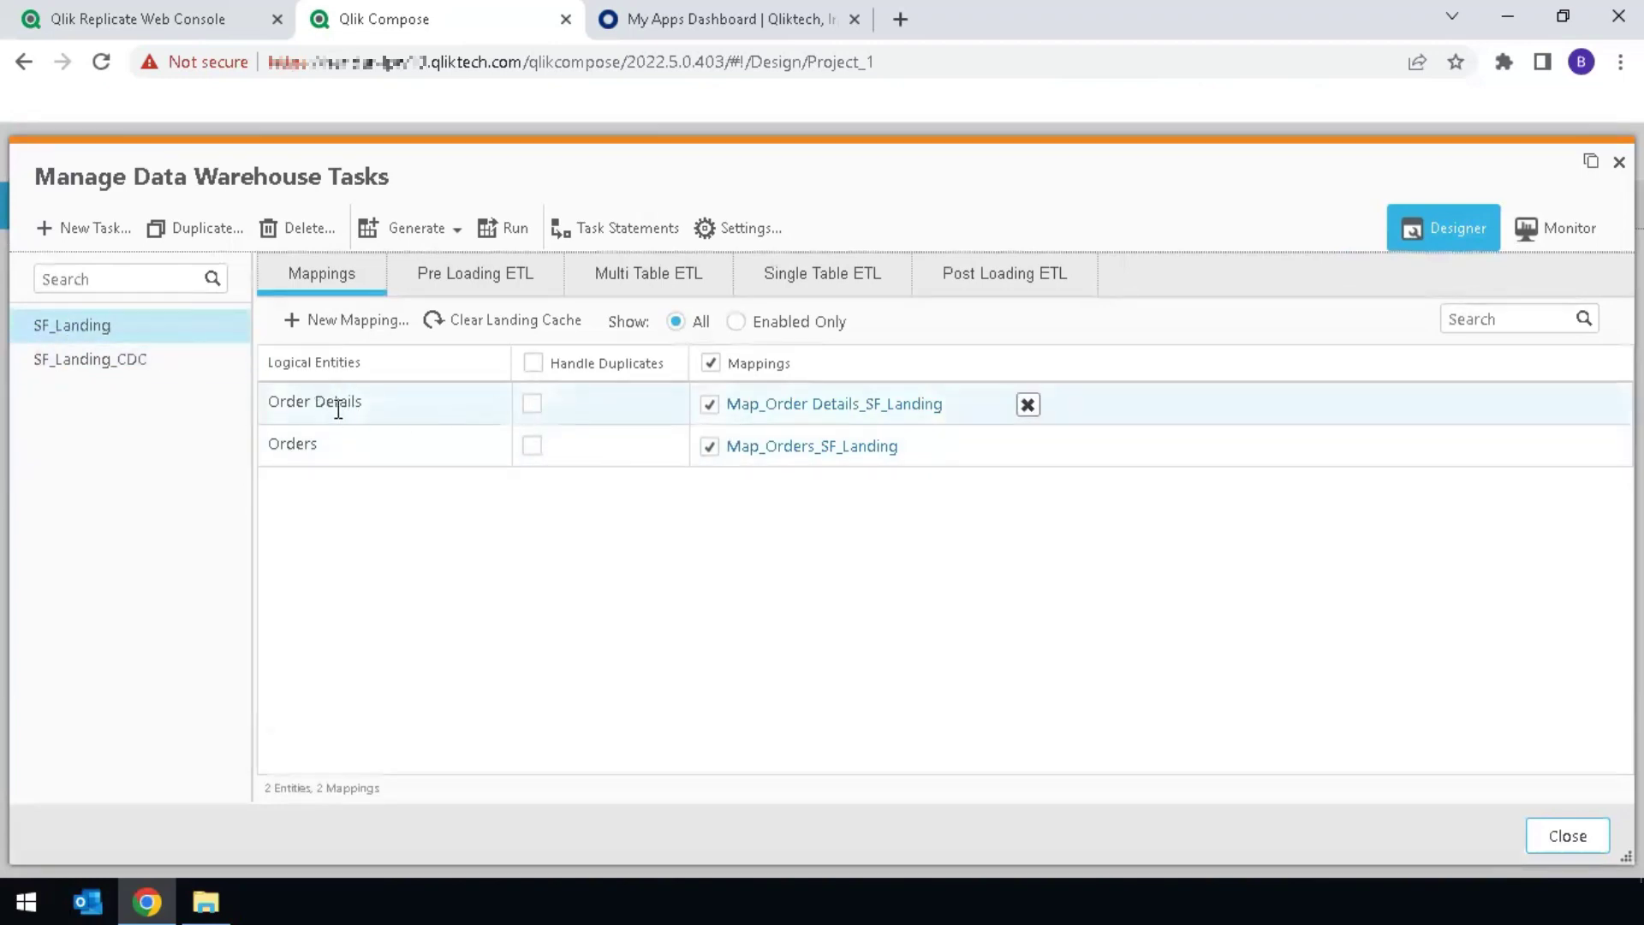
- Confirm dbo.Order Details completed loading, then stop the SQL_SERVER_TO_SF task
click(1568, 836)
click(152, 19)
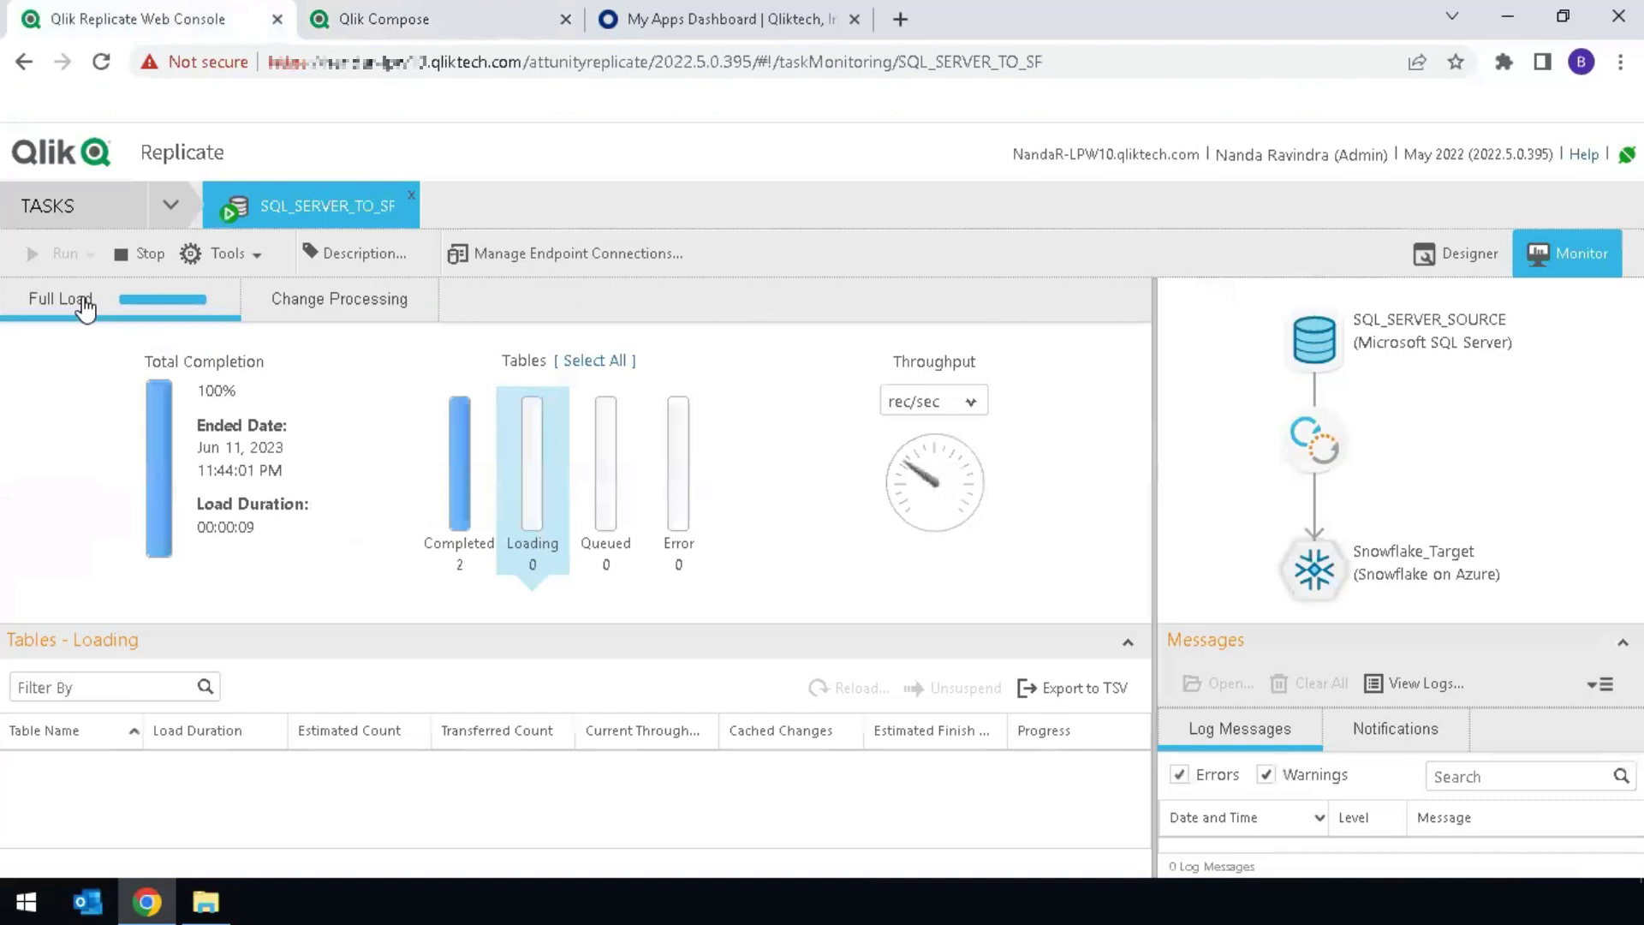
click(467, 527)
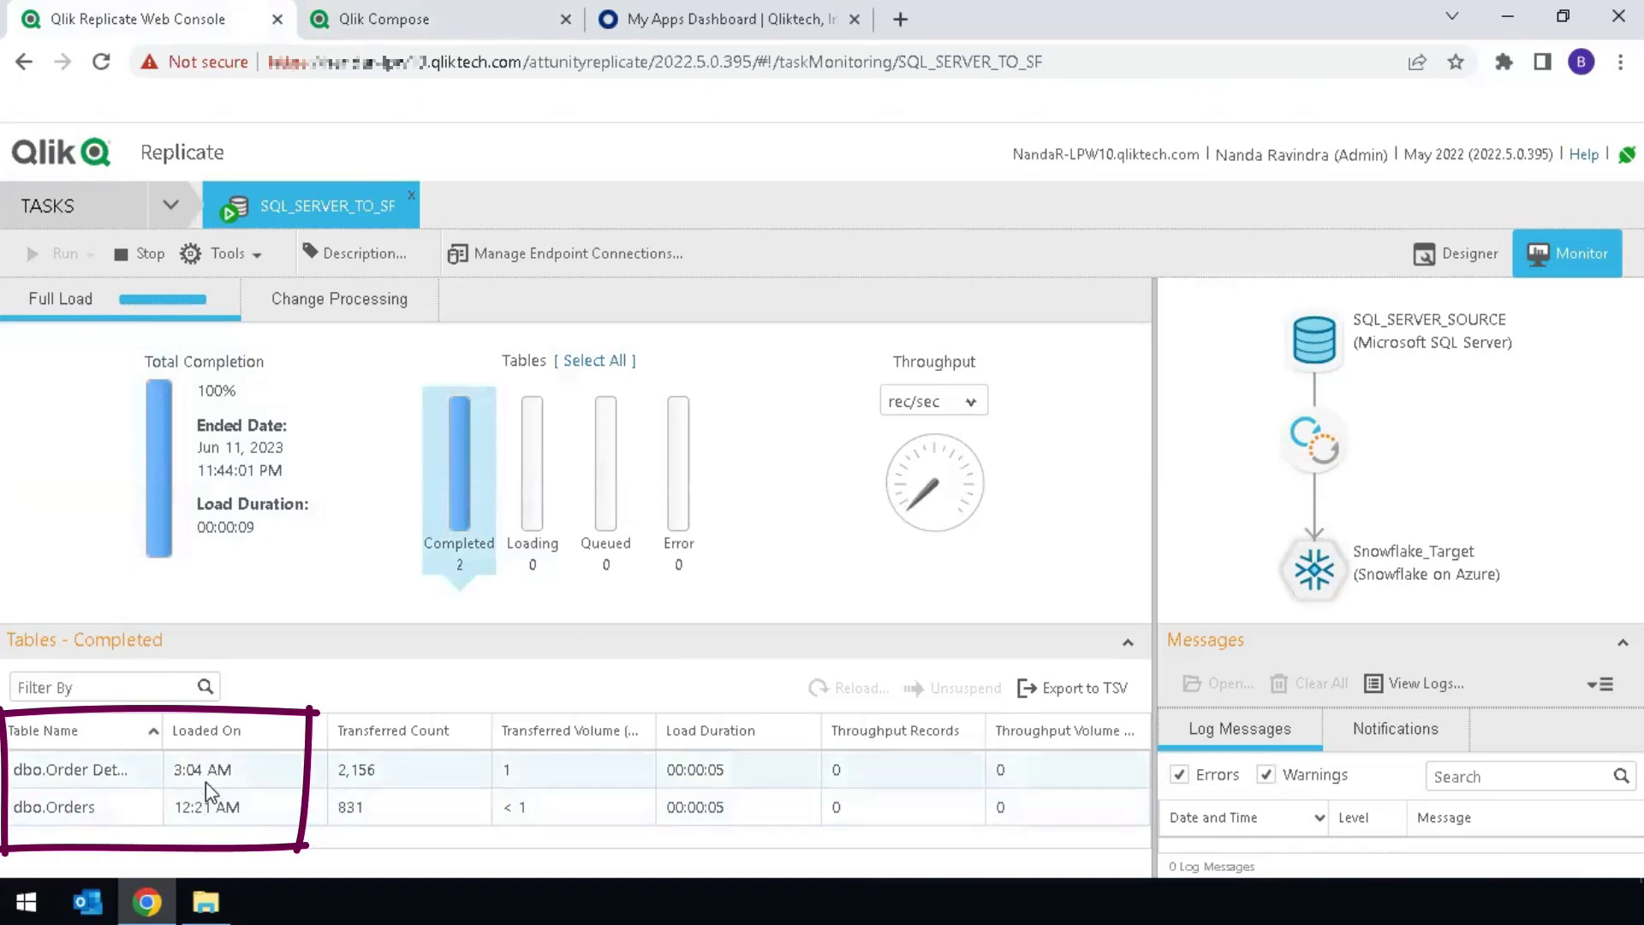
click(151, 254)
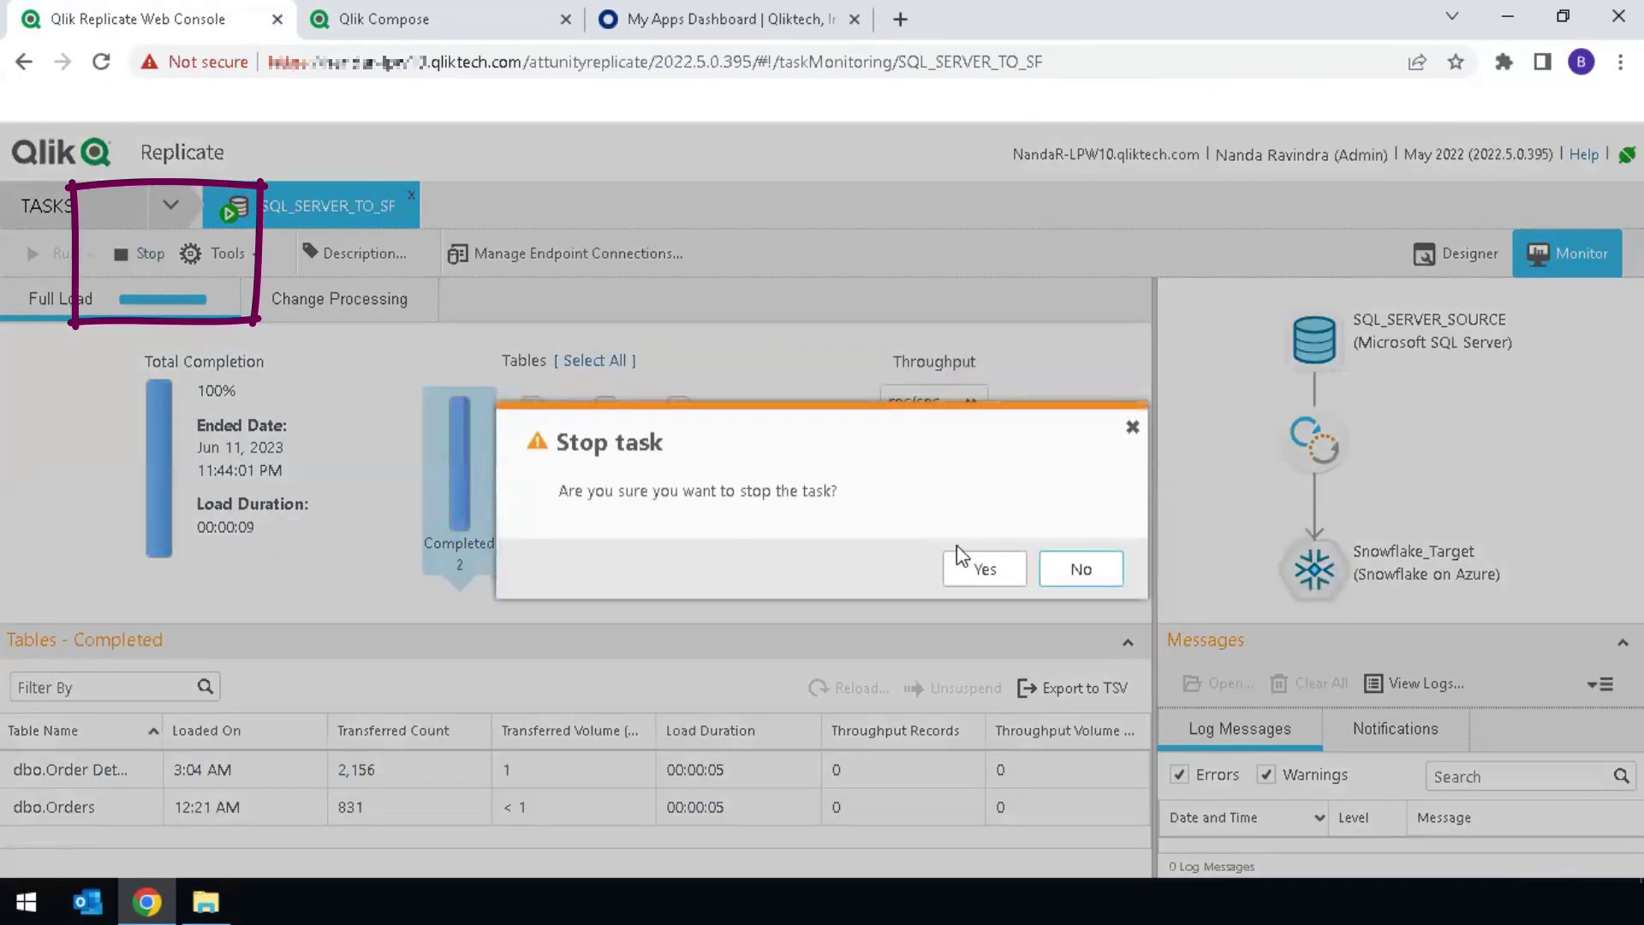
click(975, 569)
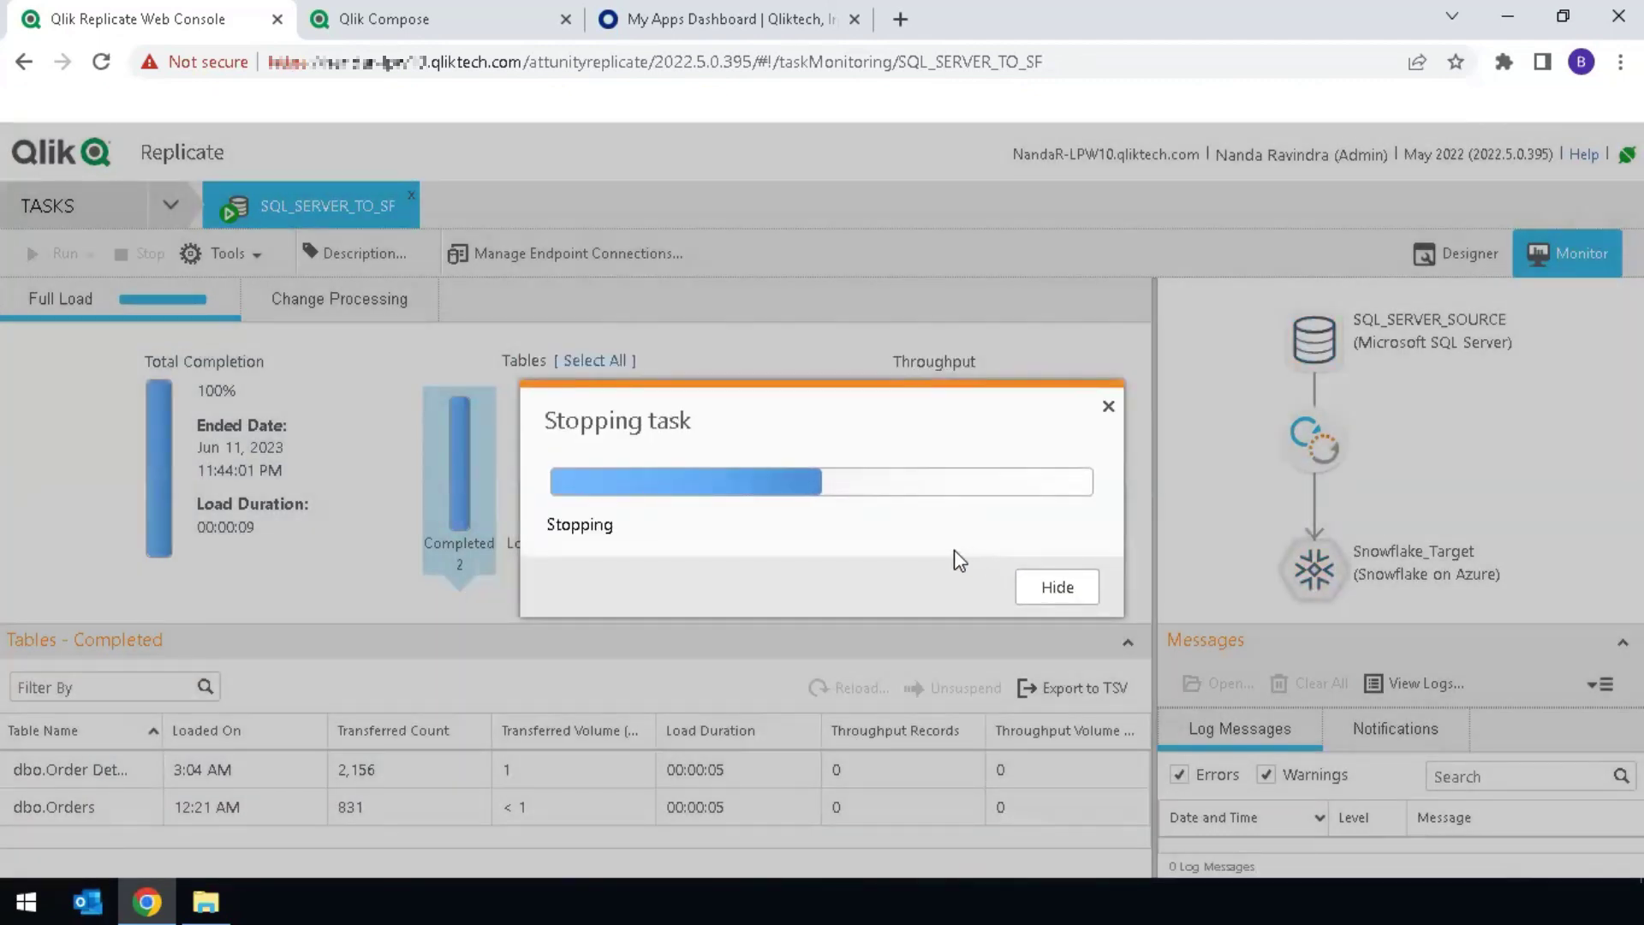
click(433, 19)
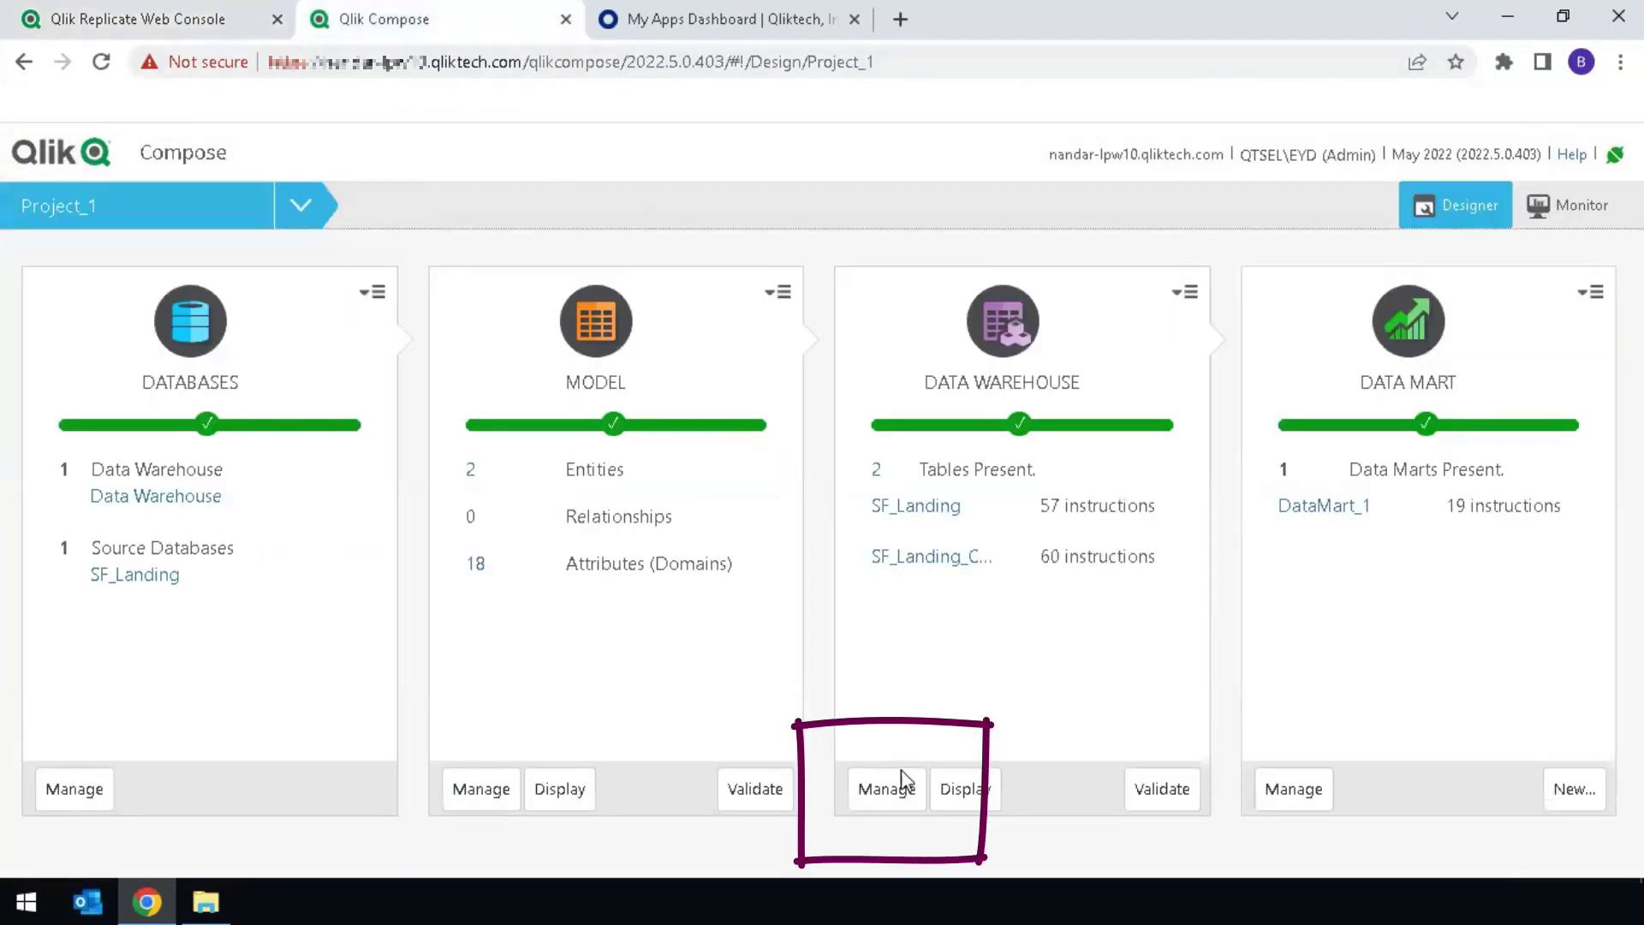
- Run SF_Landing_CDC until it completes 60 statements with 0 inserts and 0 updates
click(891, 789)
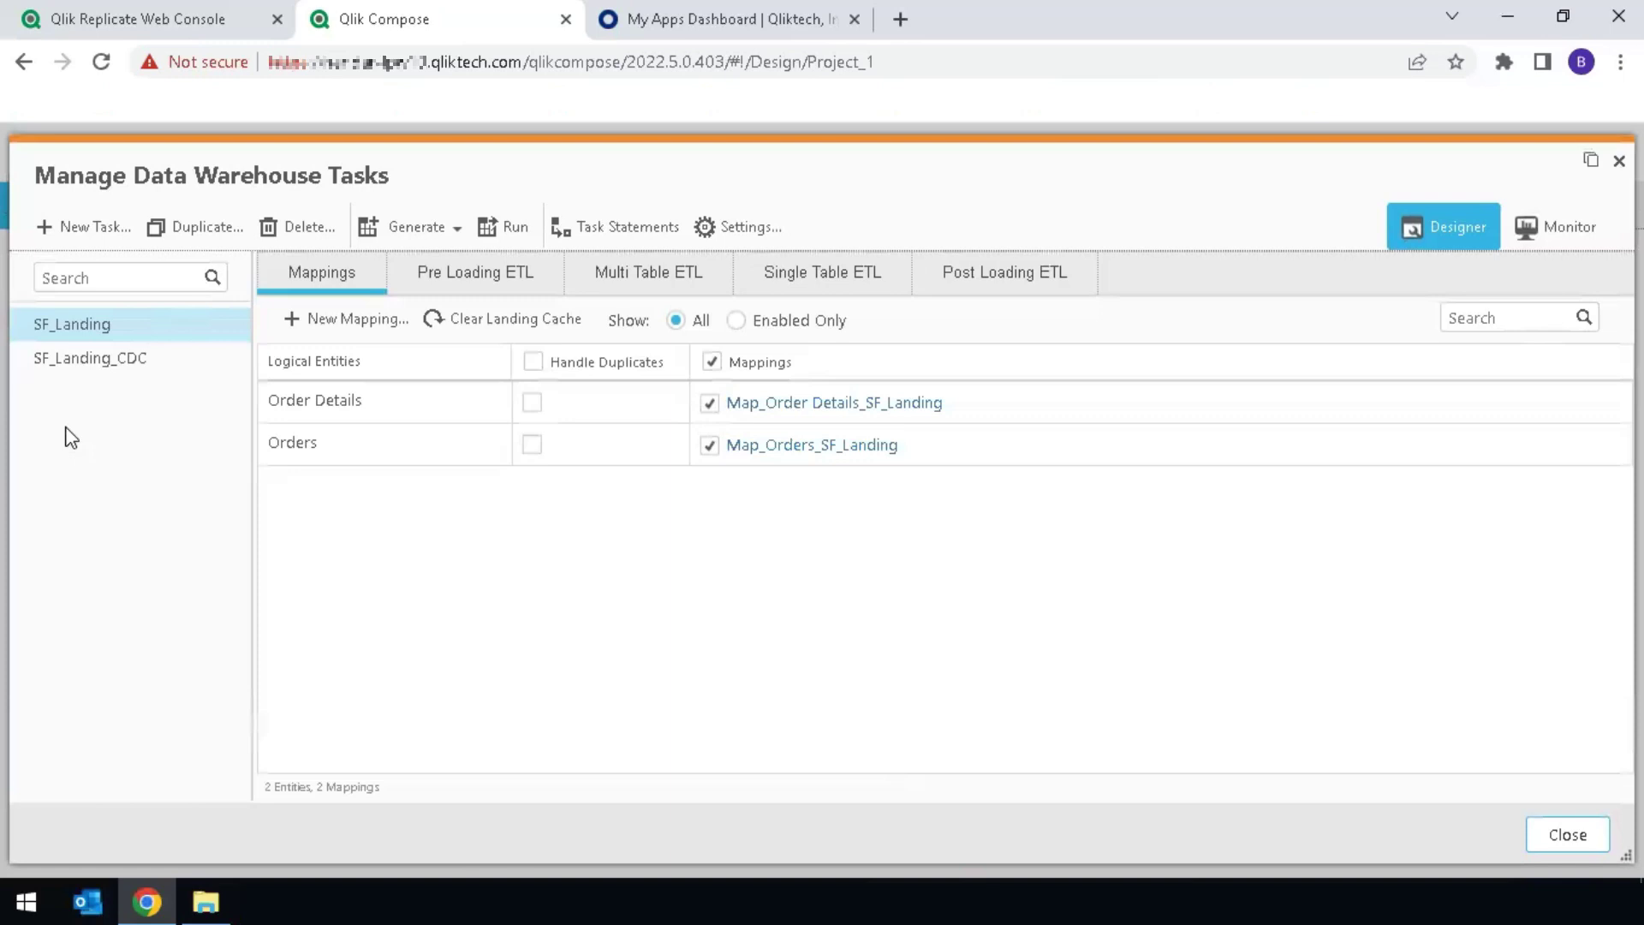
click(142, 362)
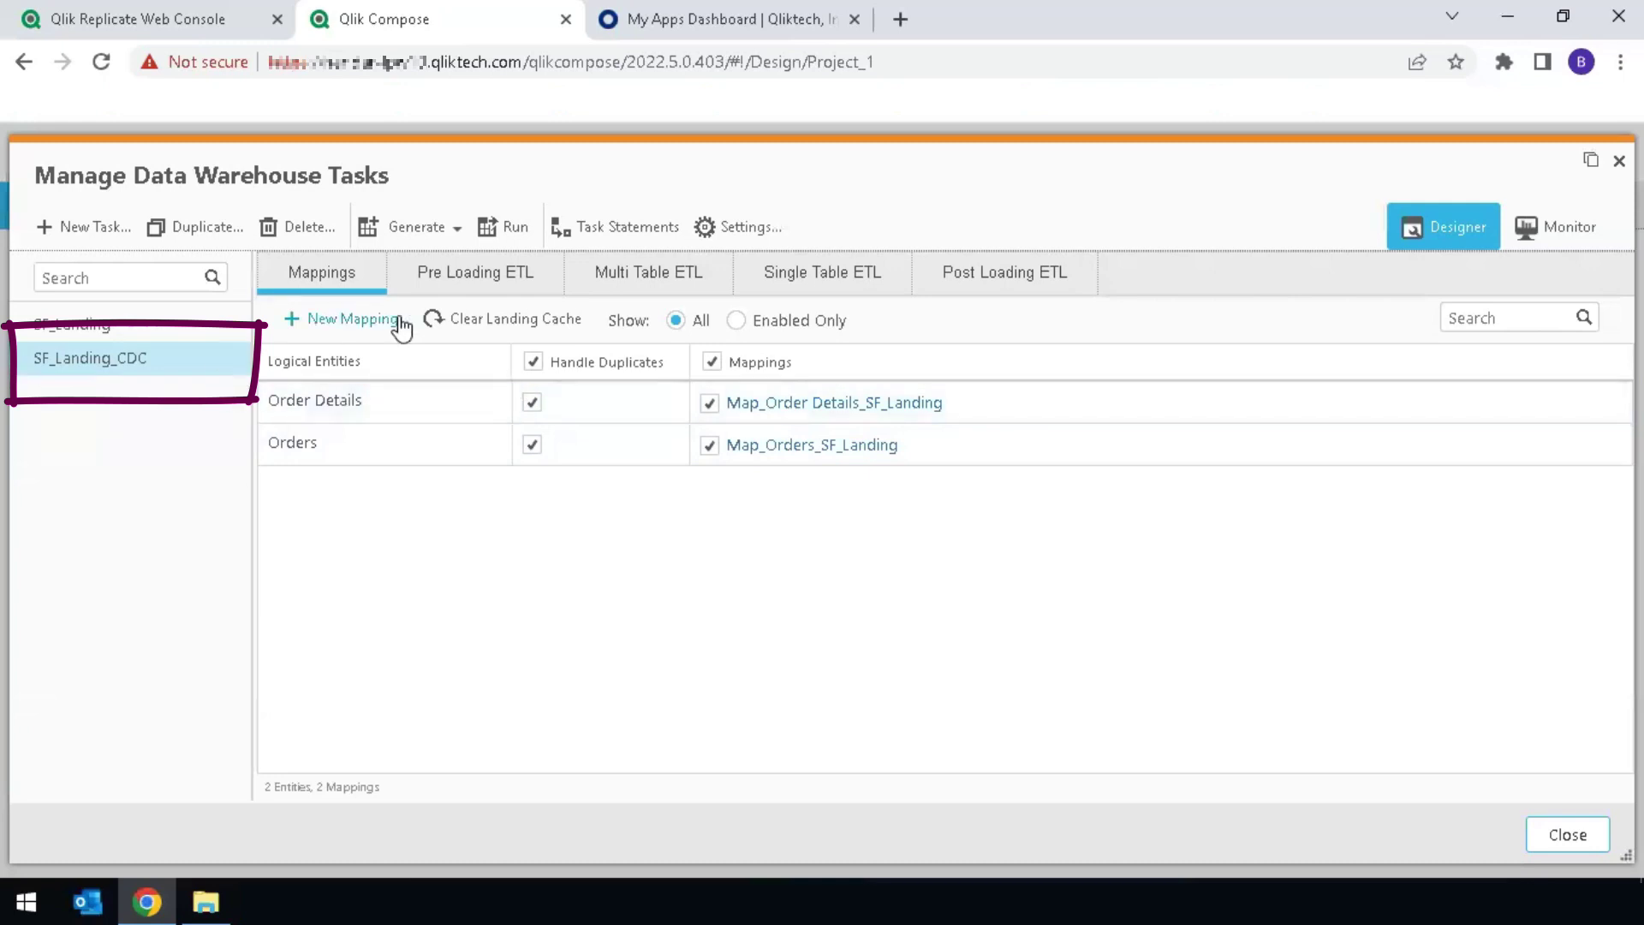
click(517, 236)
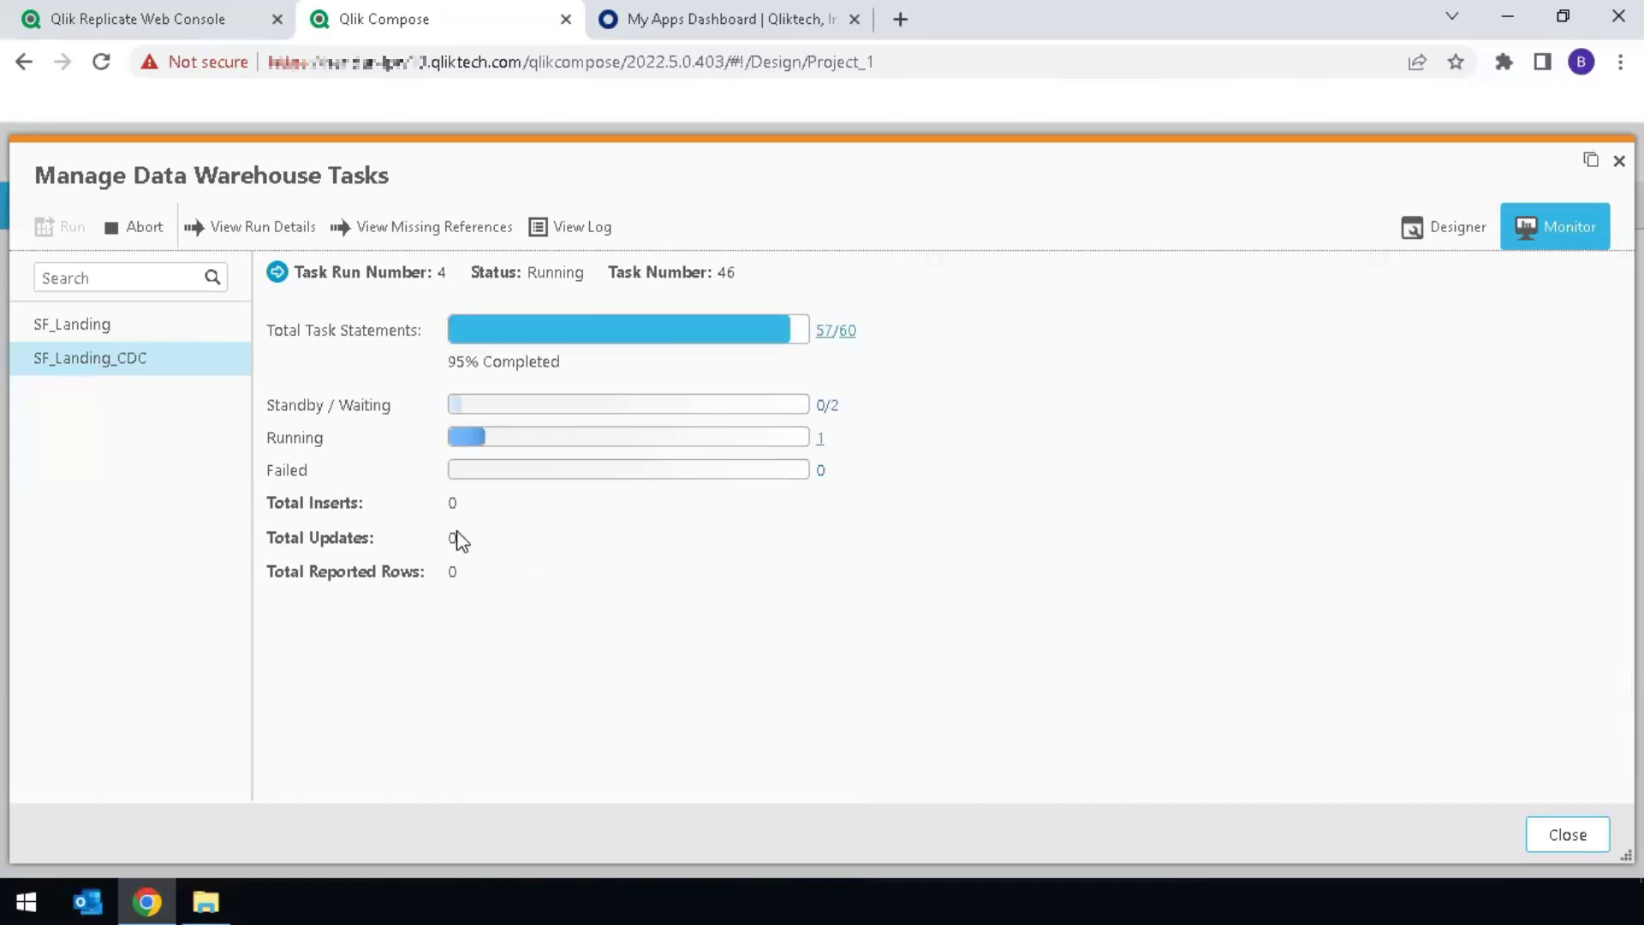
drag(461, 541, 272, 540)
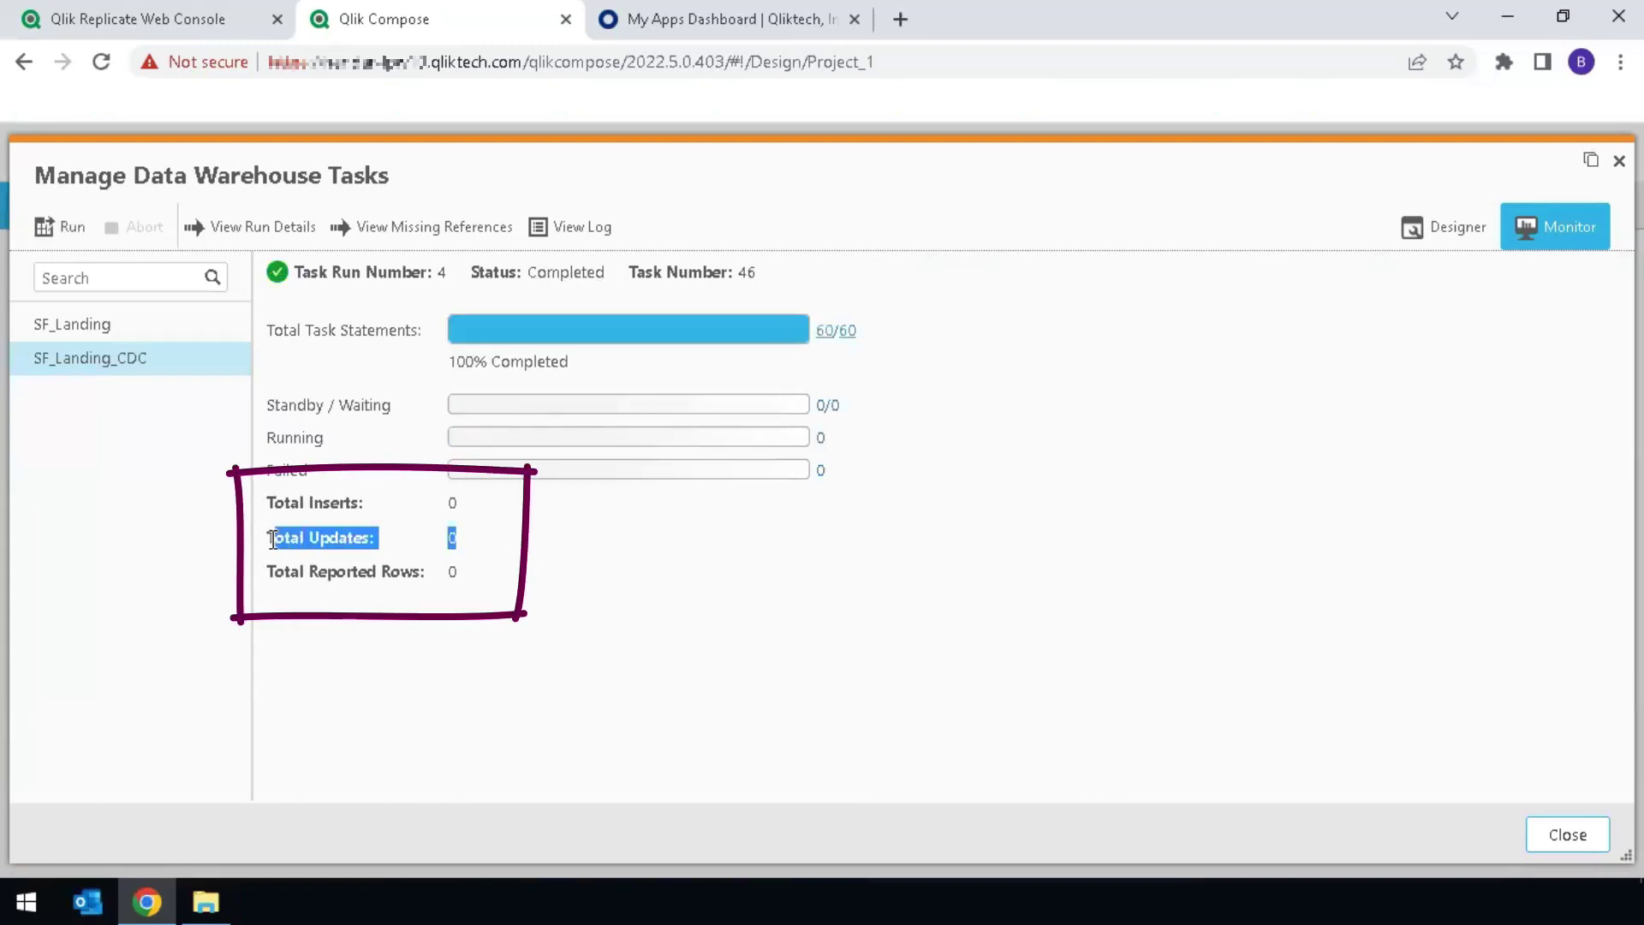
click(1568, 835)
click(900, 792)
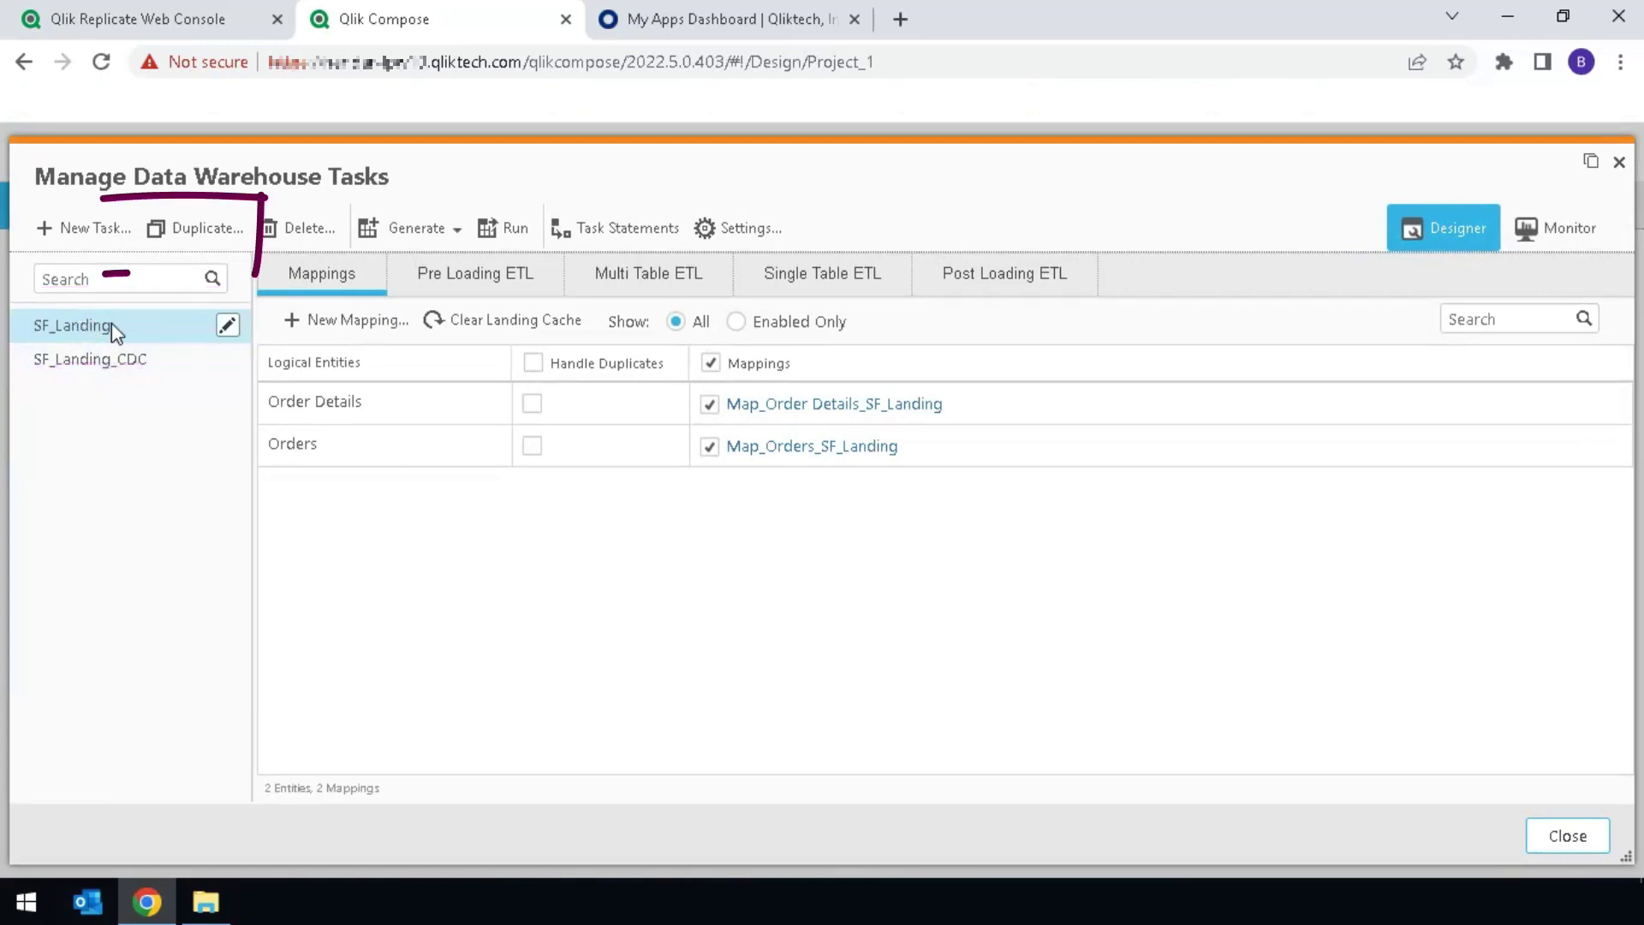
- Duplicate SF_Landing as SF_Landing_dup with Task Type set to Full Load Only
click(218, 234)
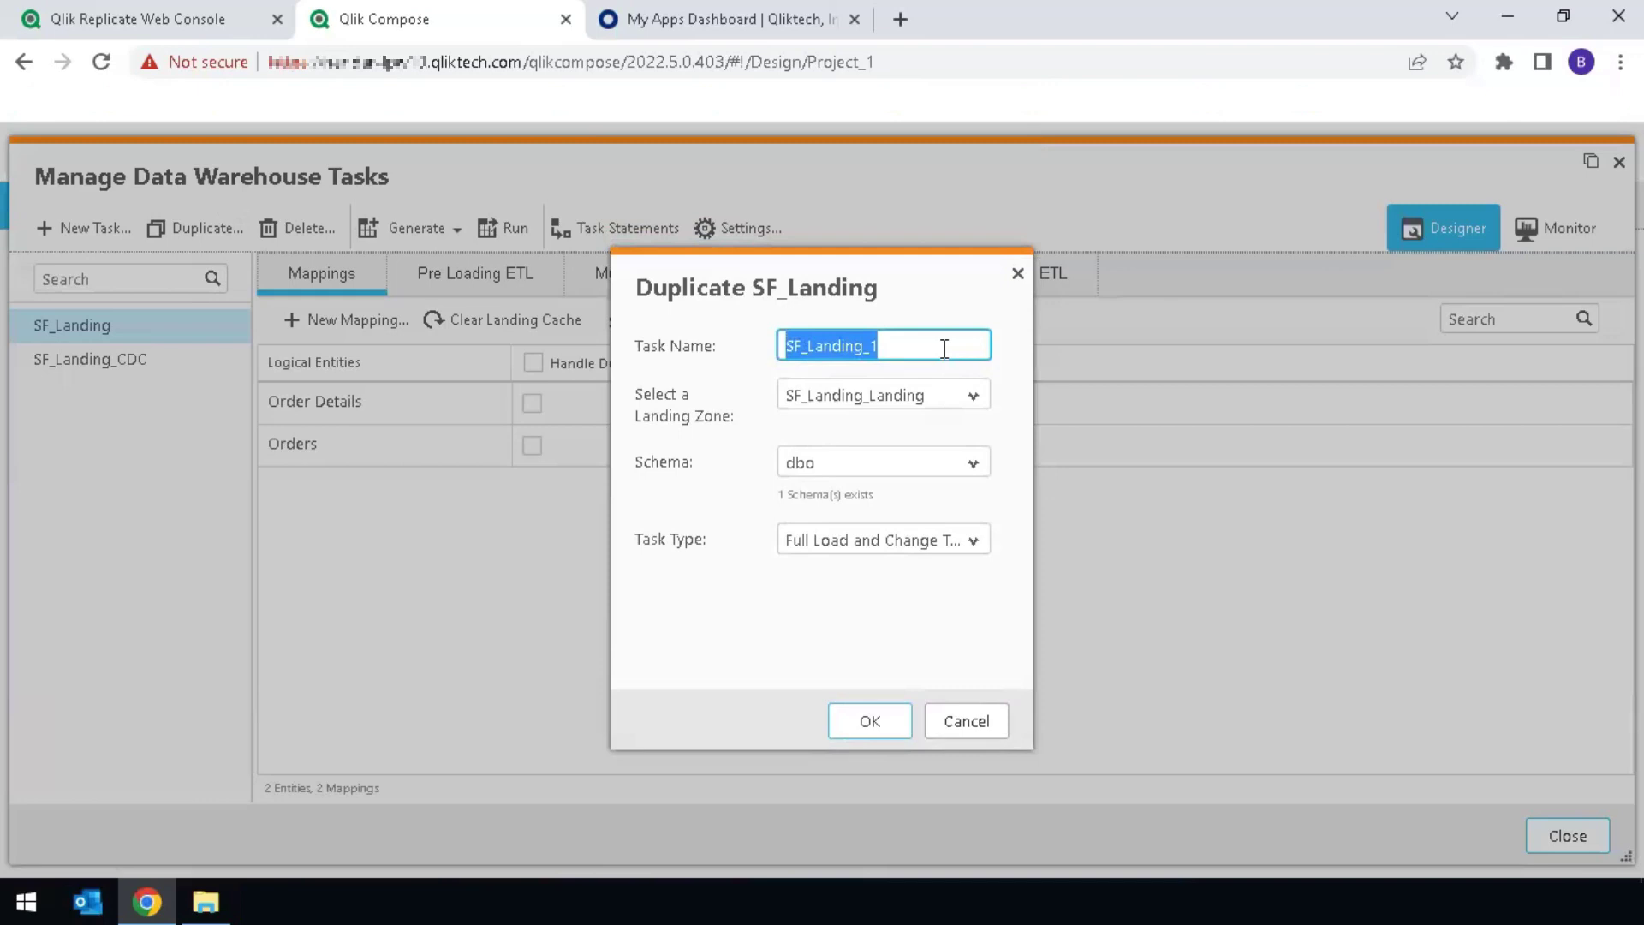
click(890, 348)
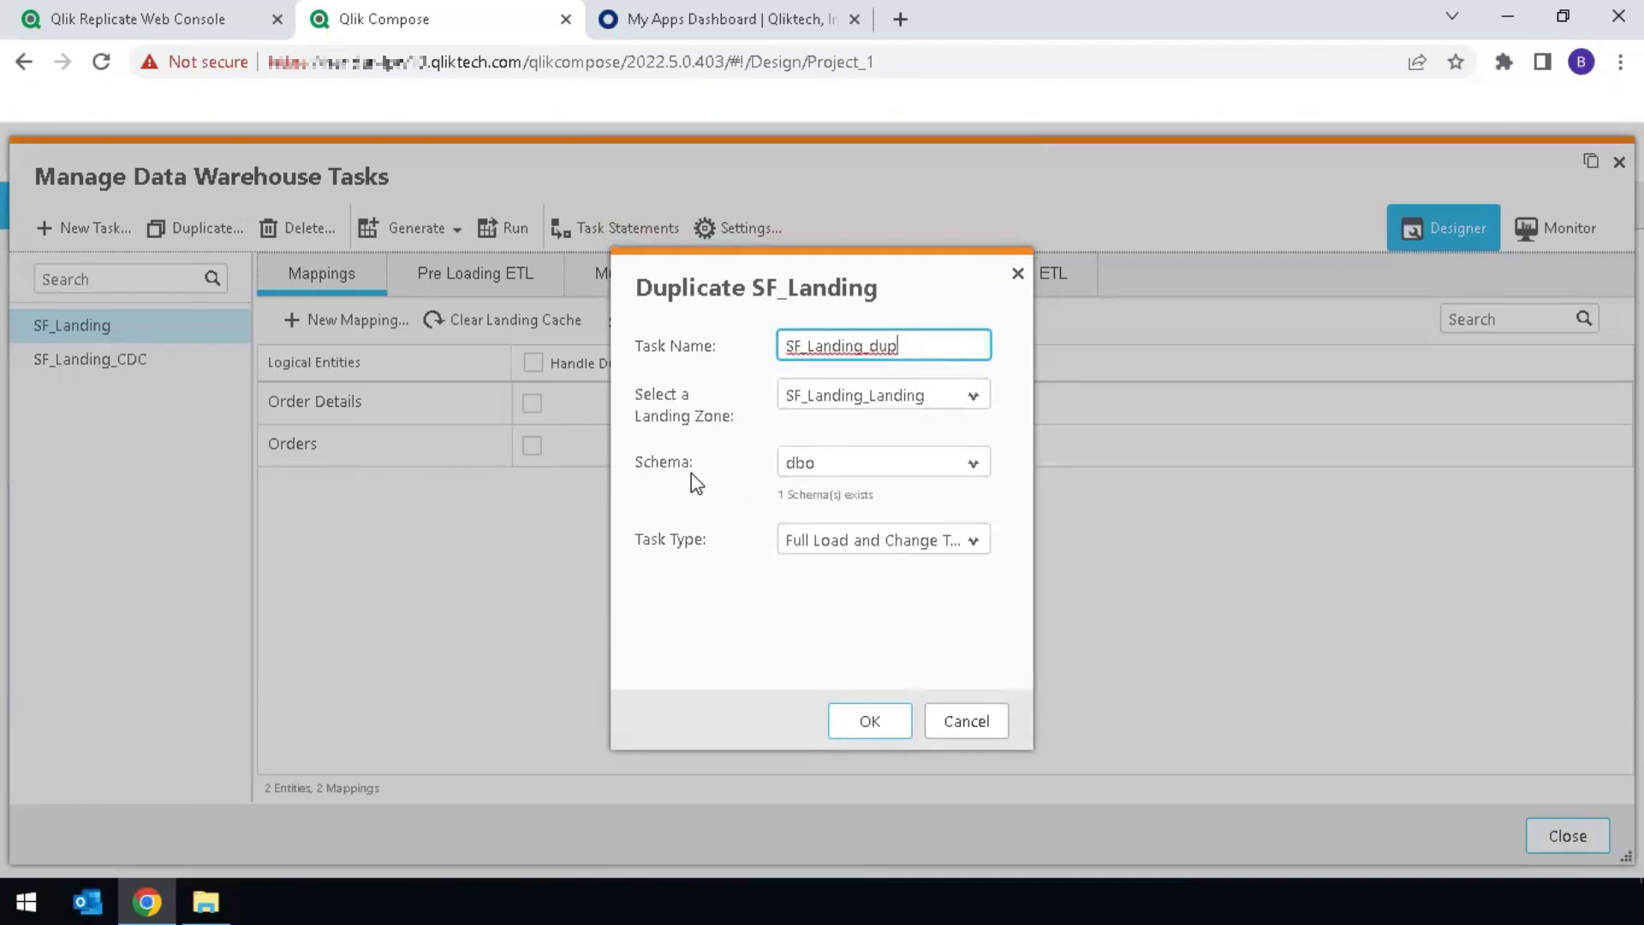
click(973, 546)
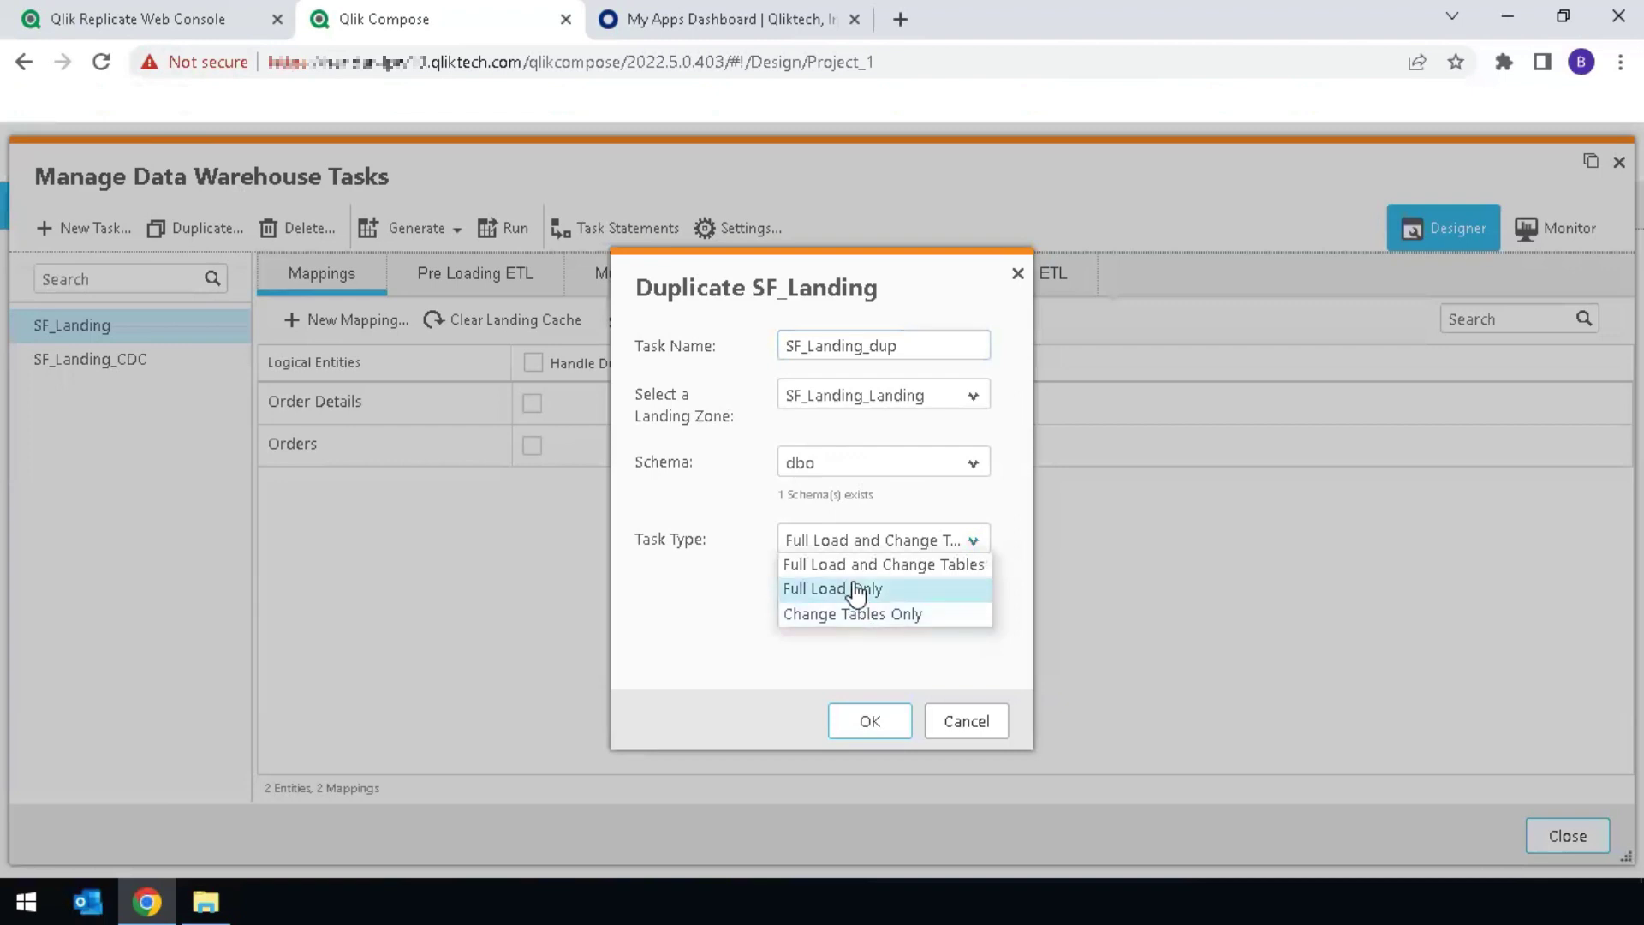
click(856, 591)
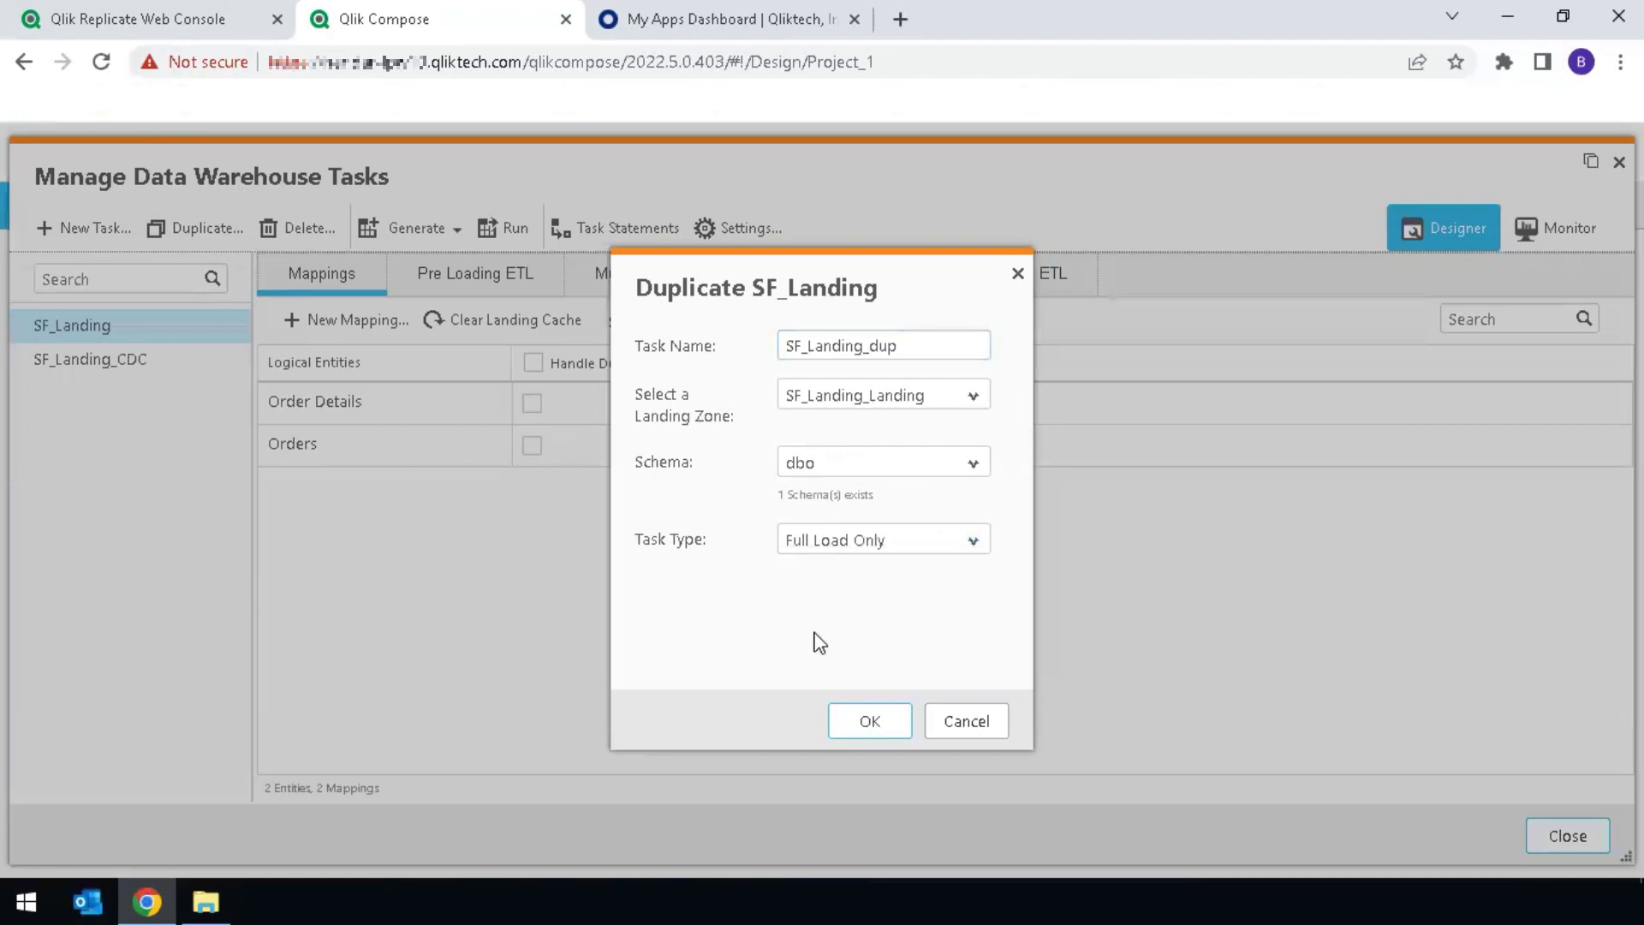
click(882, 721)
click(126, 396)
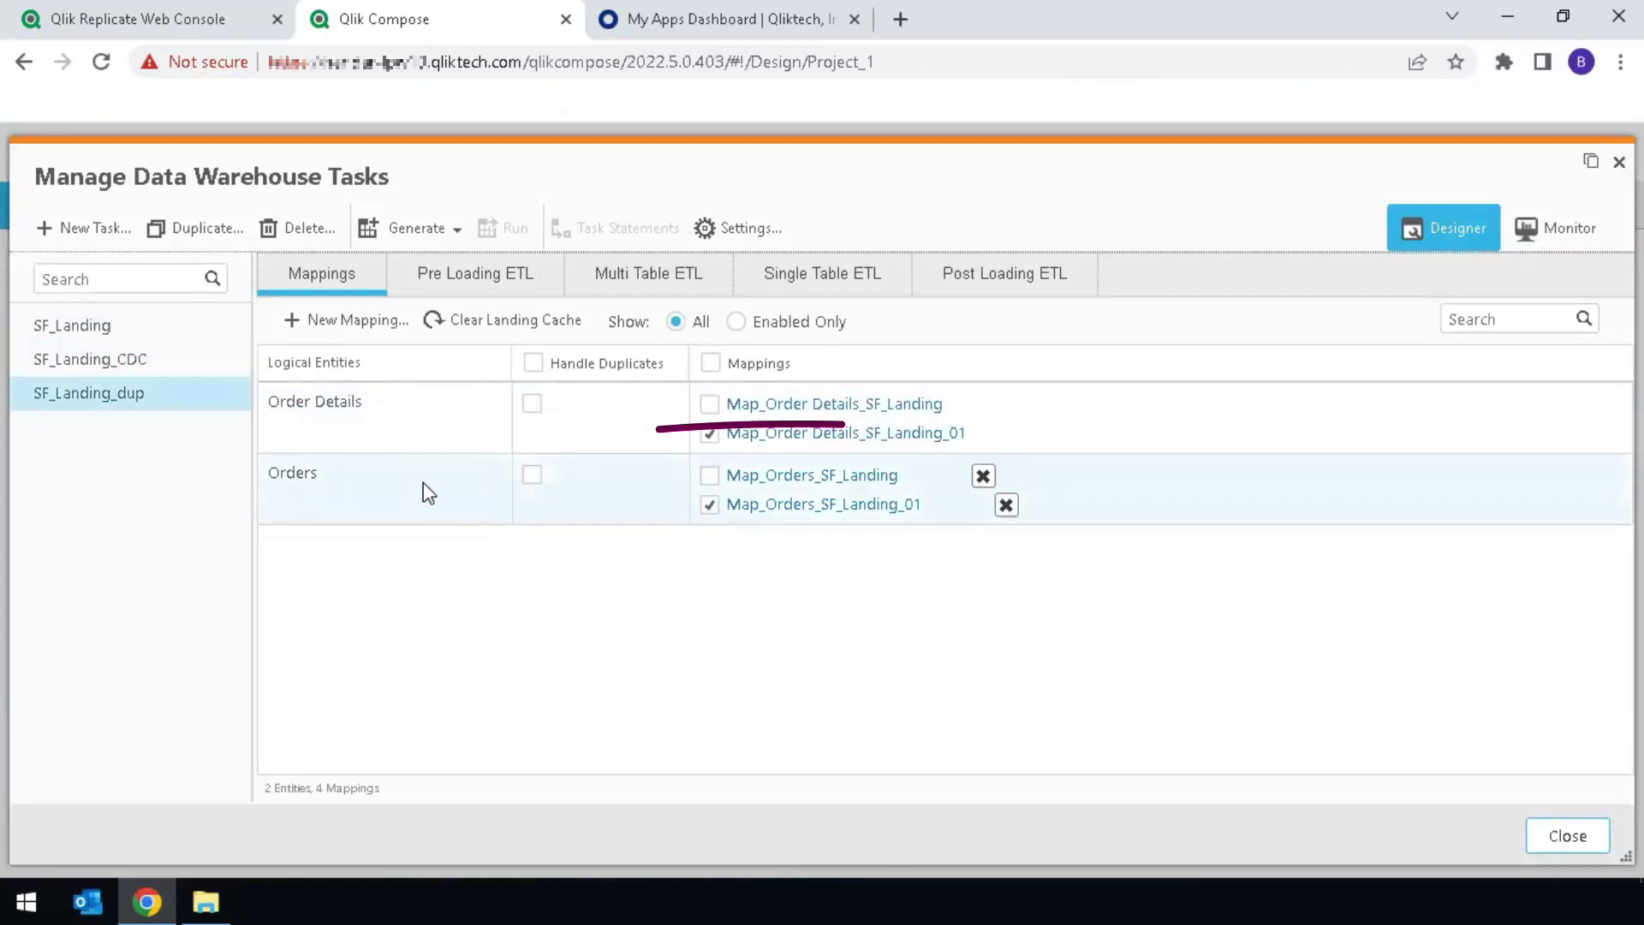
- Uncheck Map_Orders_SF_Landing_01, enable Handle Duplicates for Order Details, and generate statements
click(712, 506)
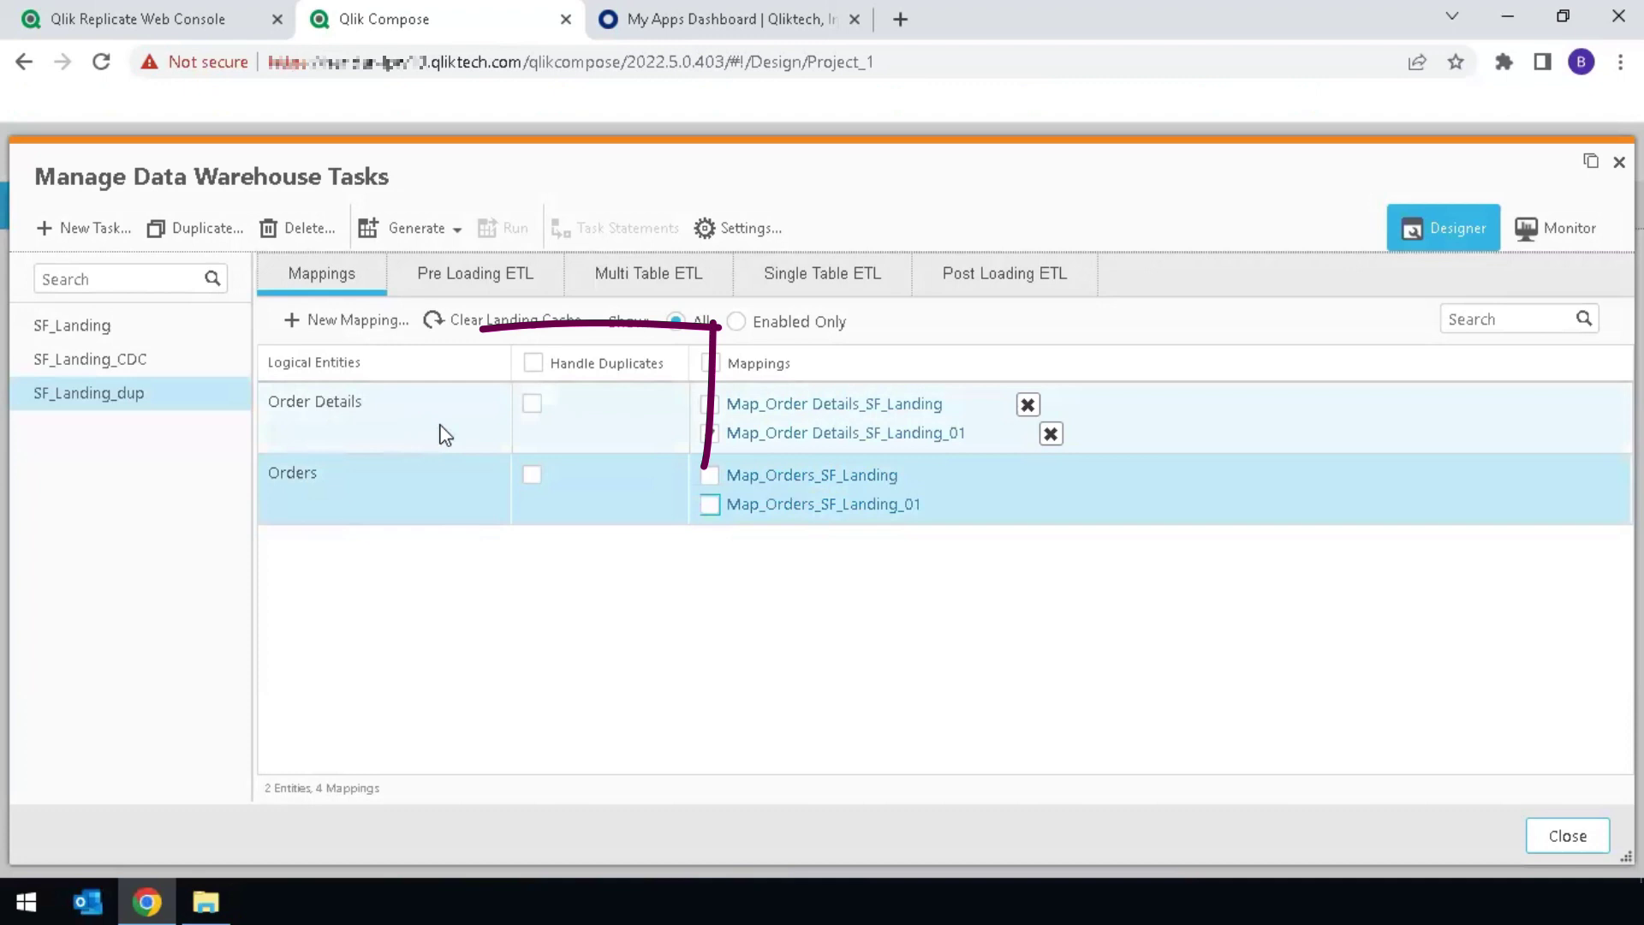
click(530, 406)
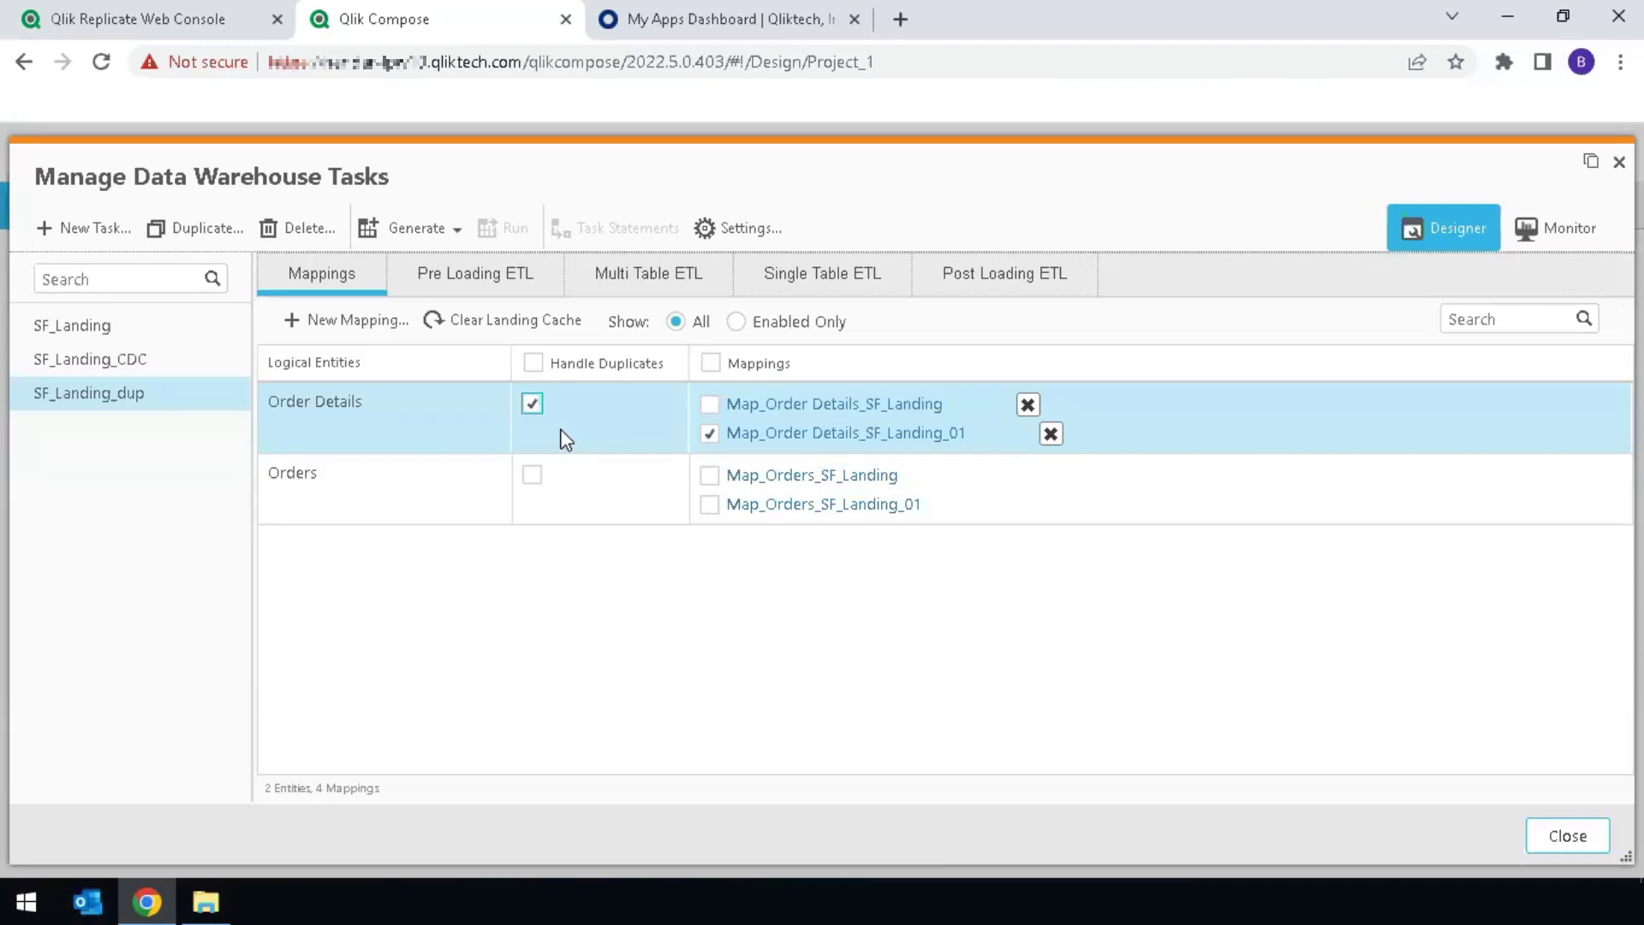
click(417, 229)
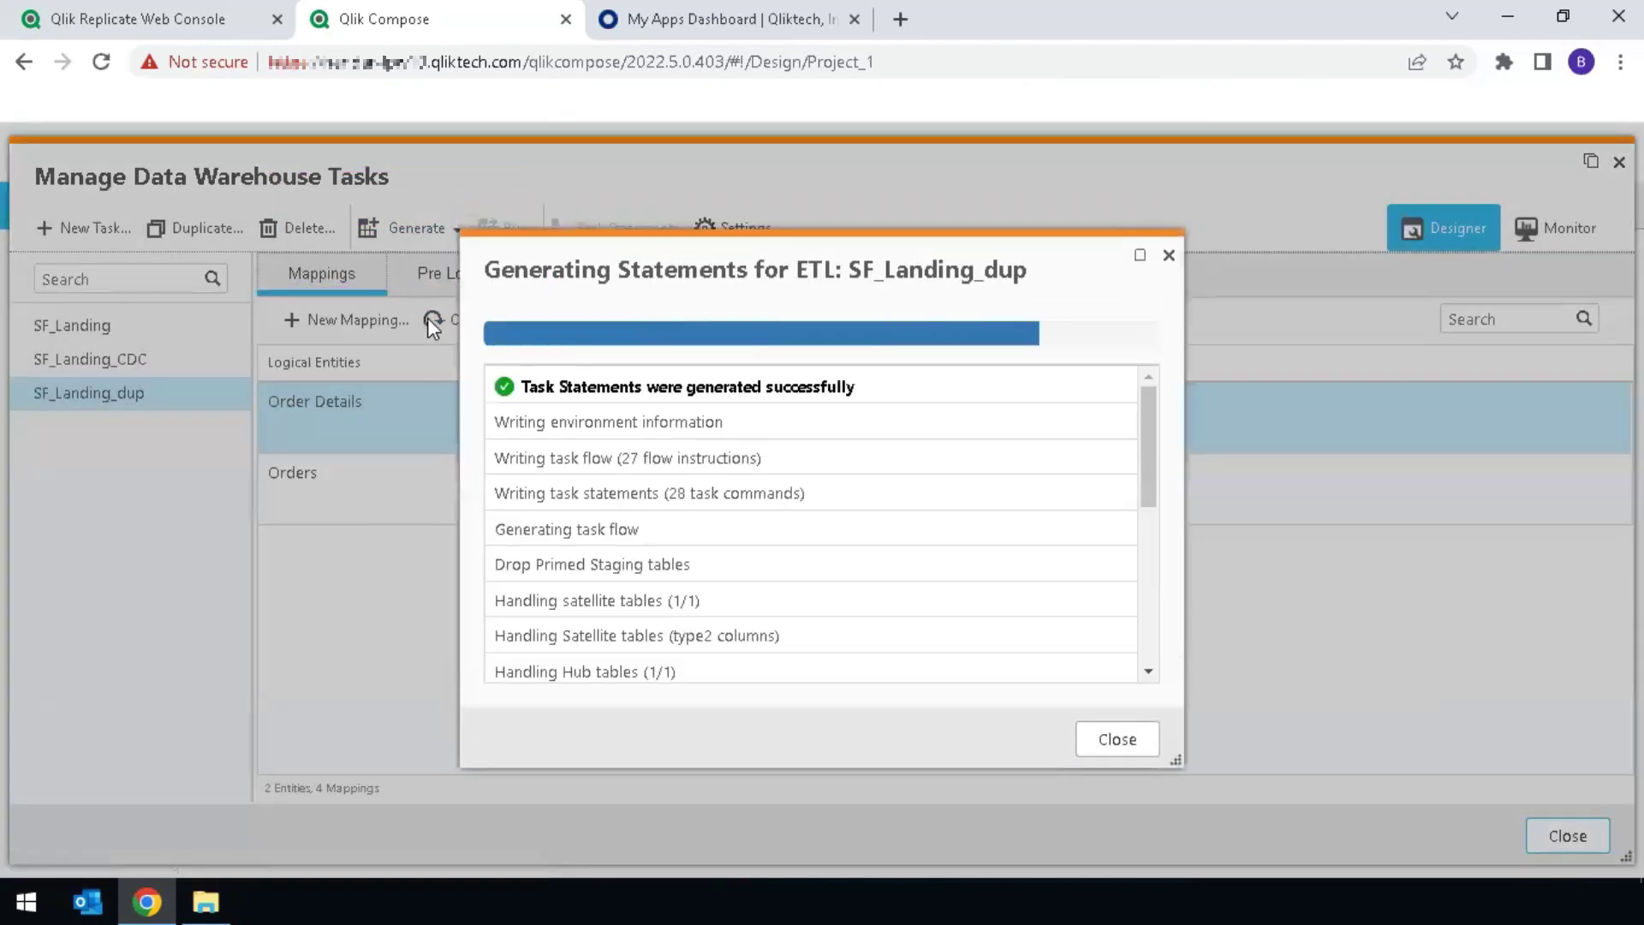
click(1106, 744)
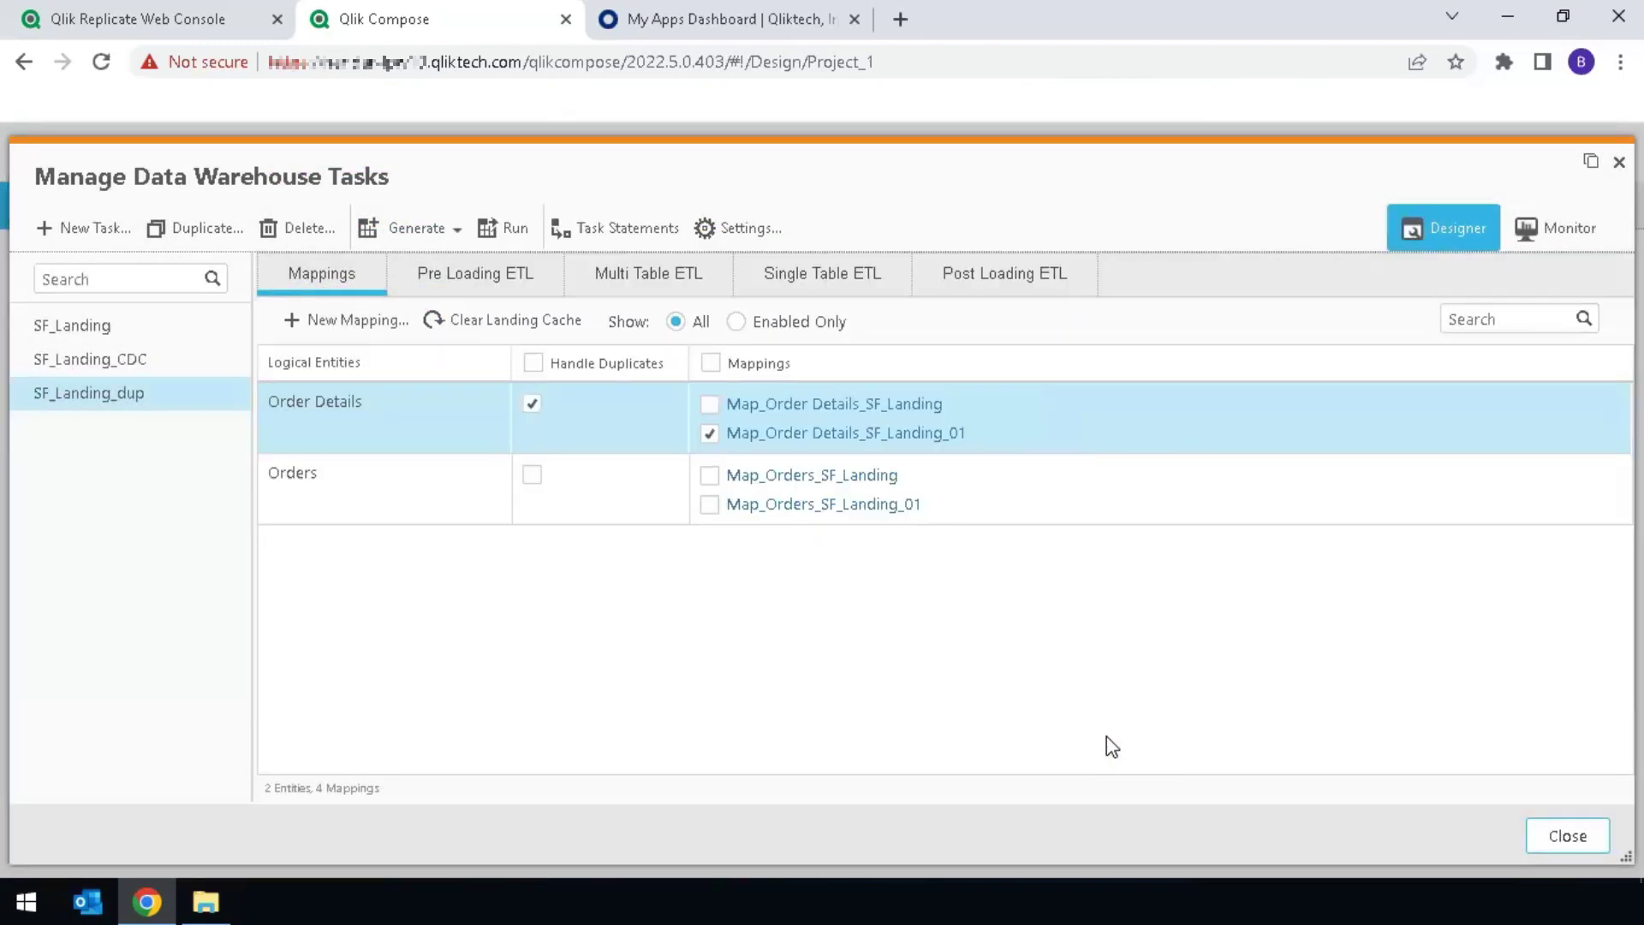
- Reload the dbo.Order Details table in Replicate's SQL_SERVER_TO_SF task
key(ctrl+1)
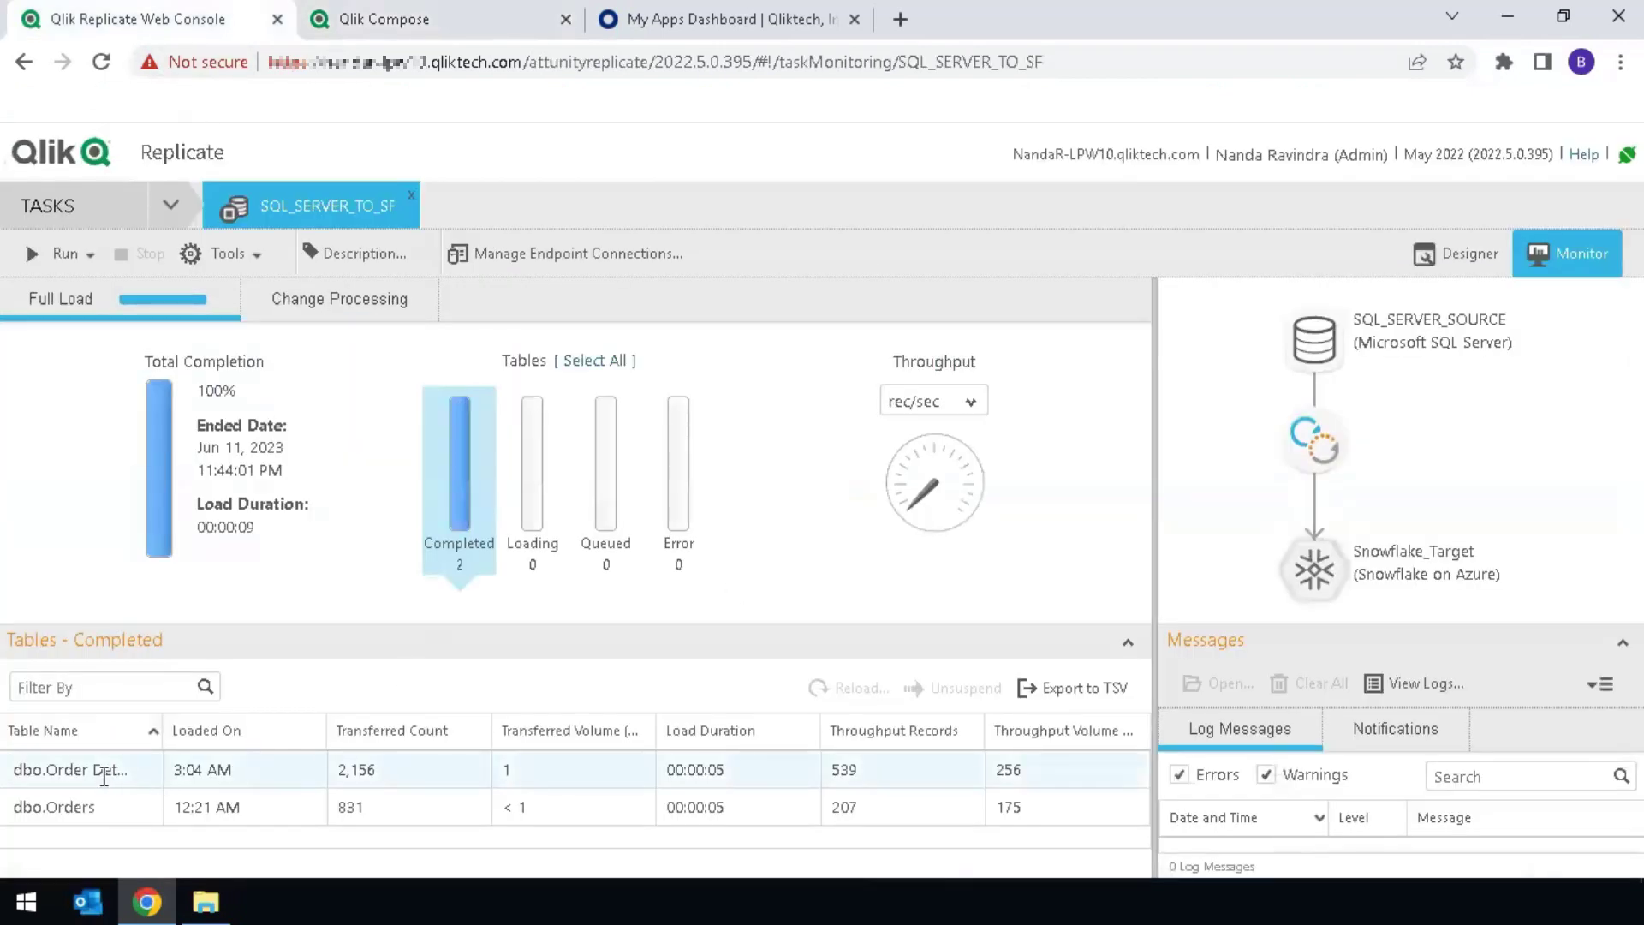
click(113, 769)
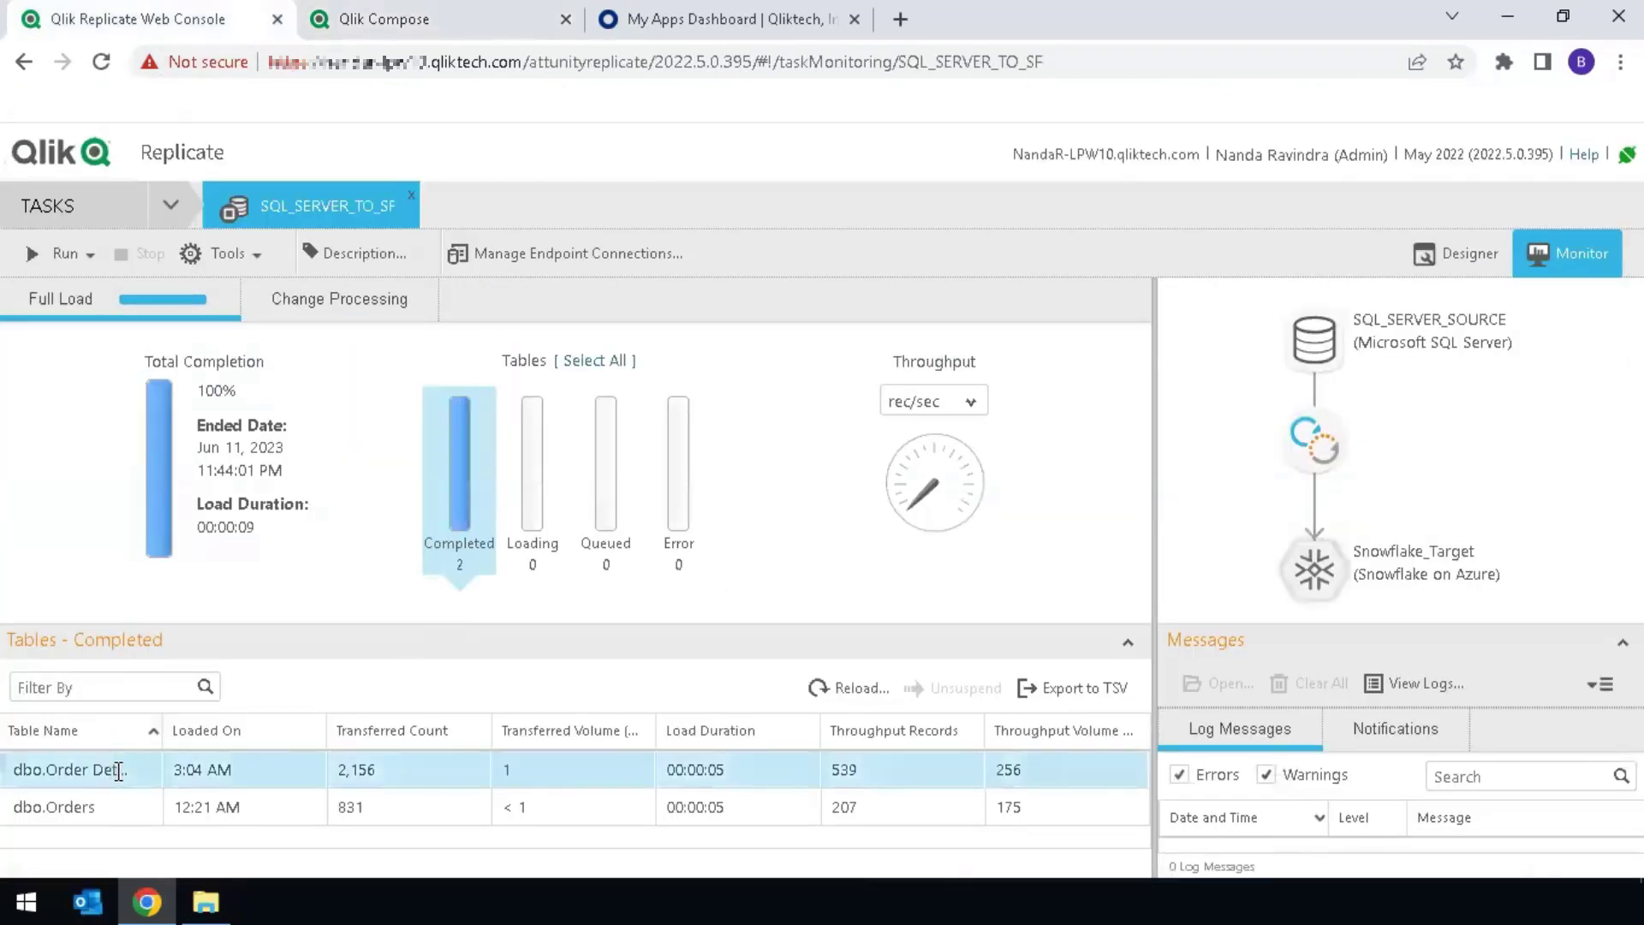
click(860, 692)
click(985, 592)
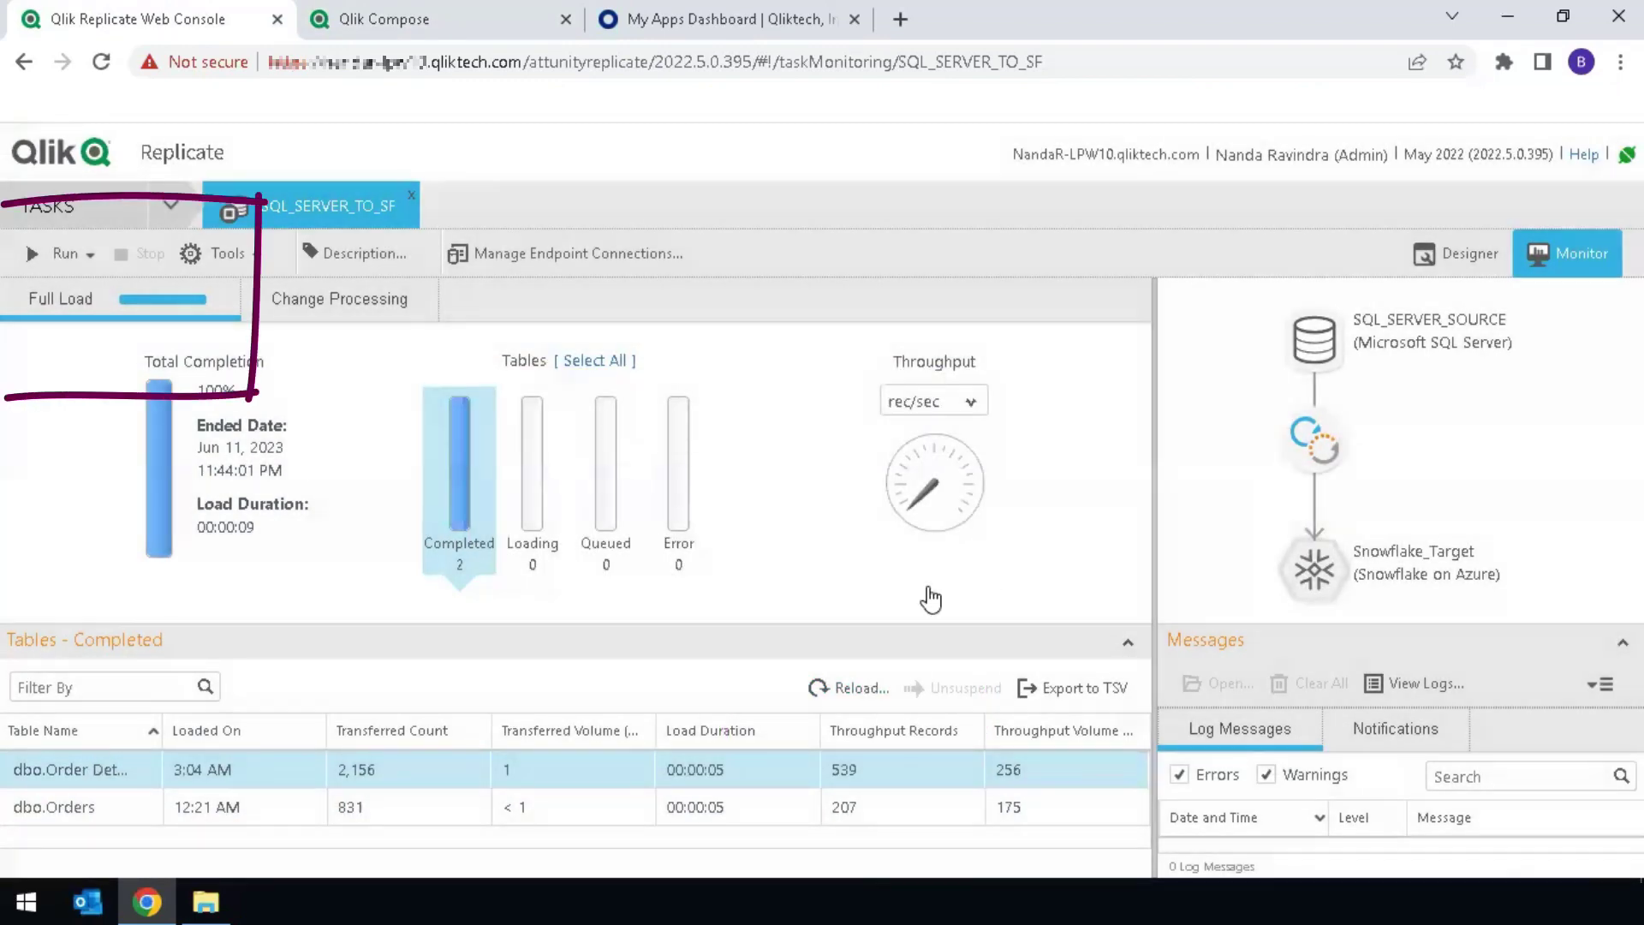
- Resume processing of the SQL_SERVER_TO_SF task, then go back to Compose
click(90, 254)
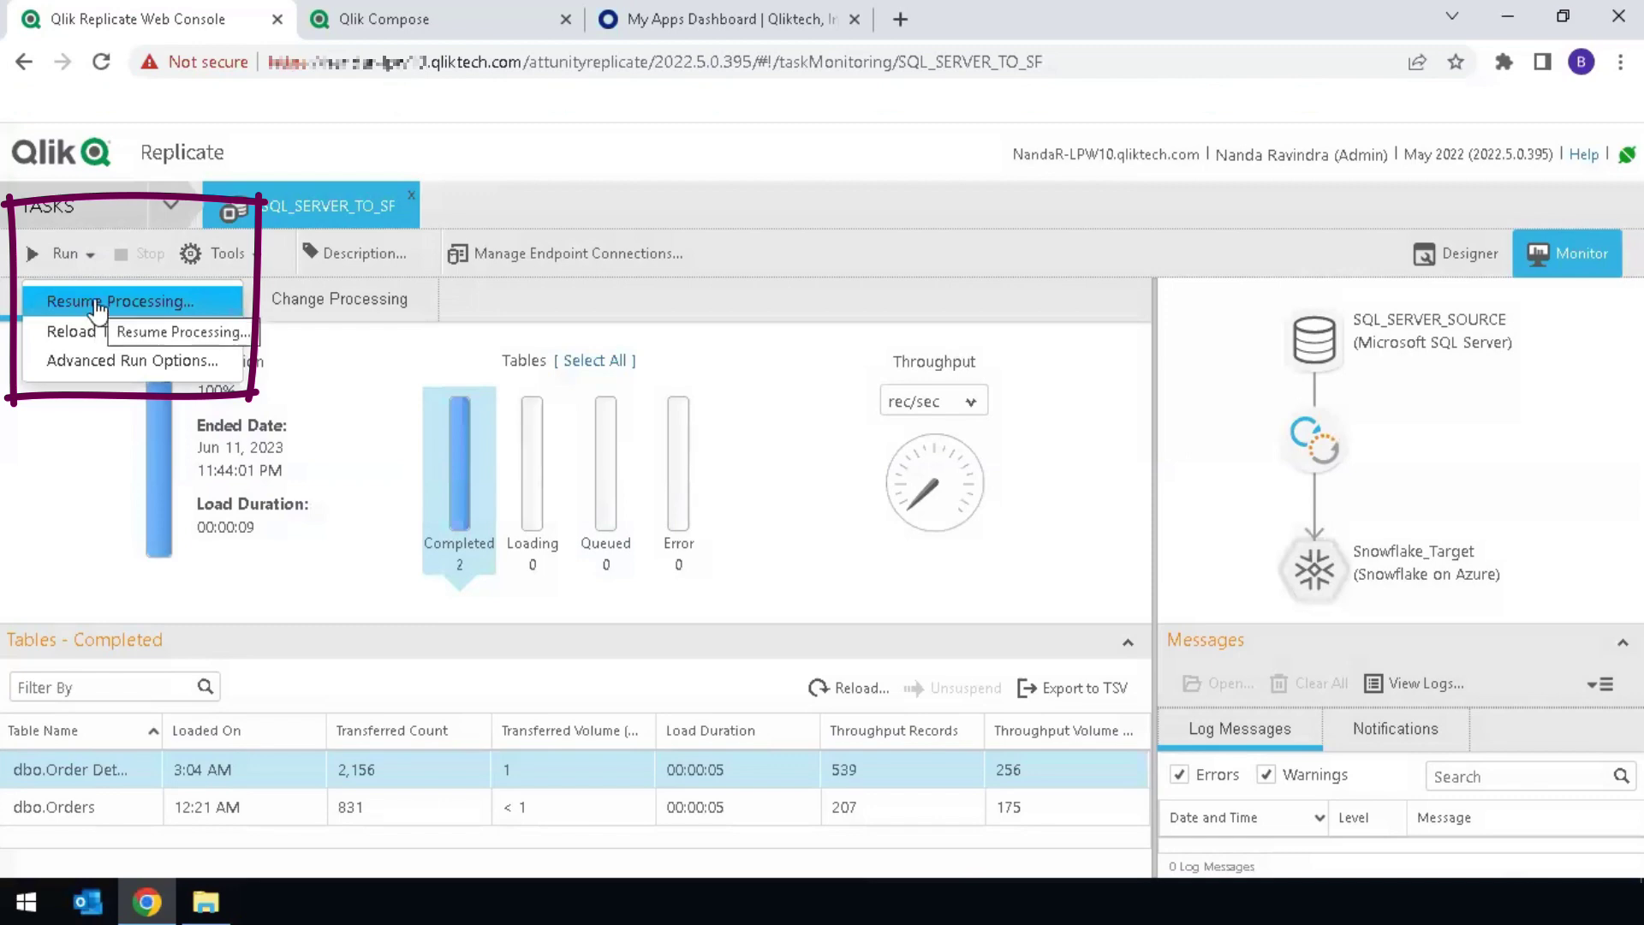
click(96, 302)
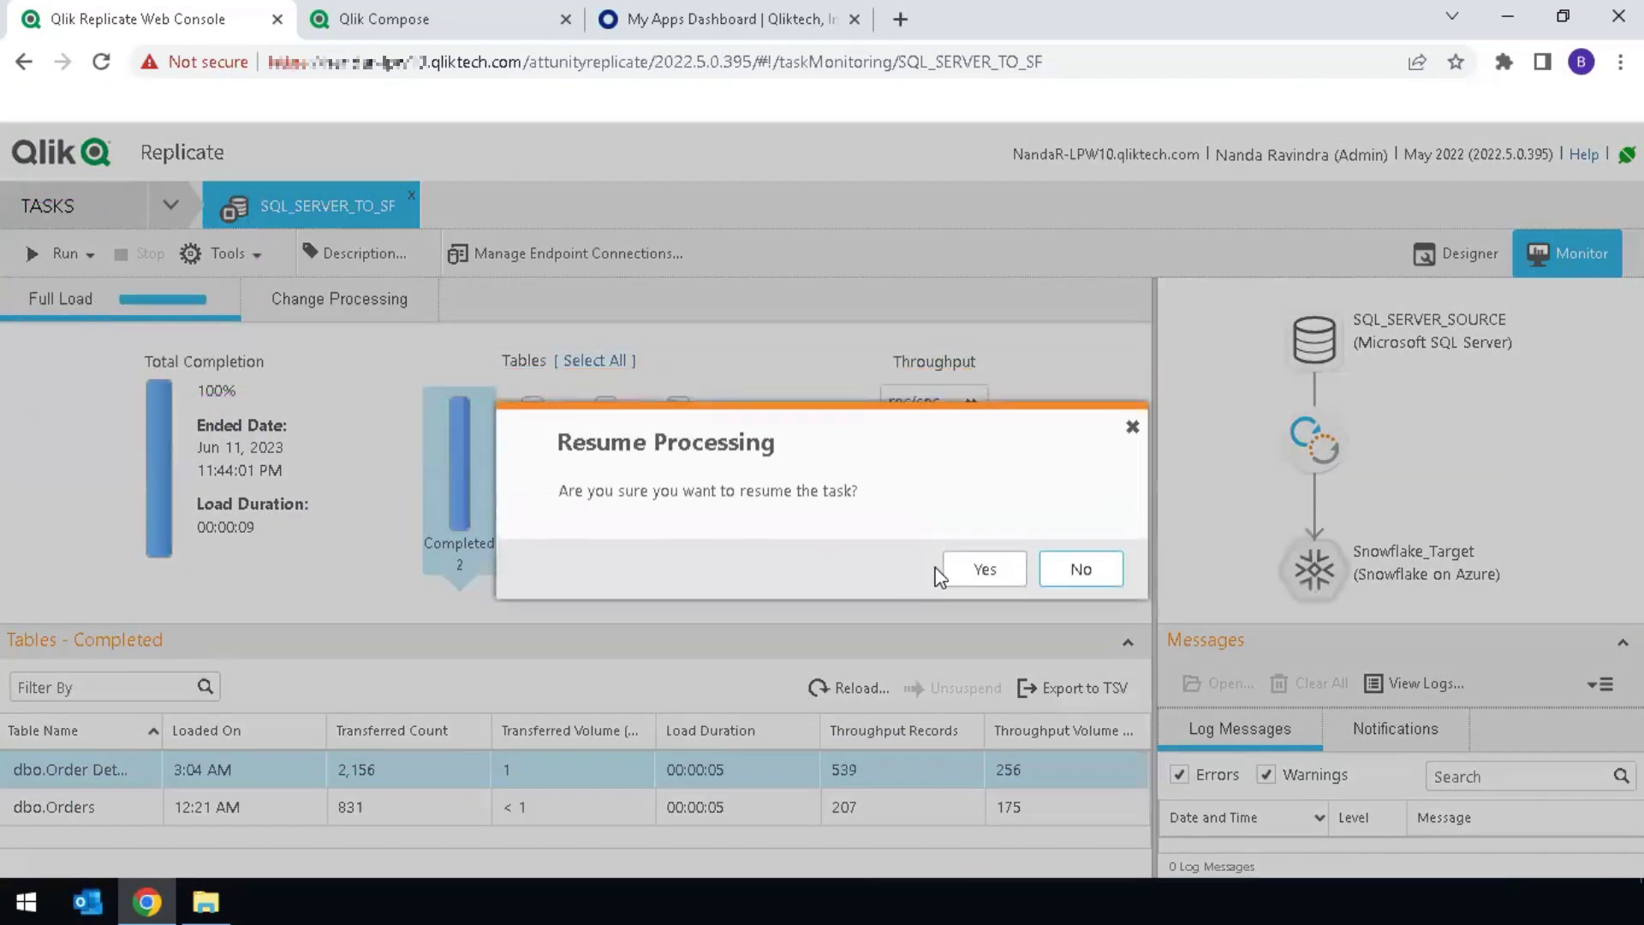
click(969, 572)
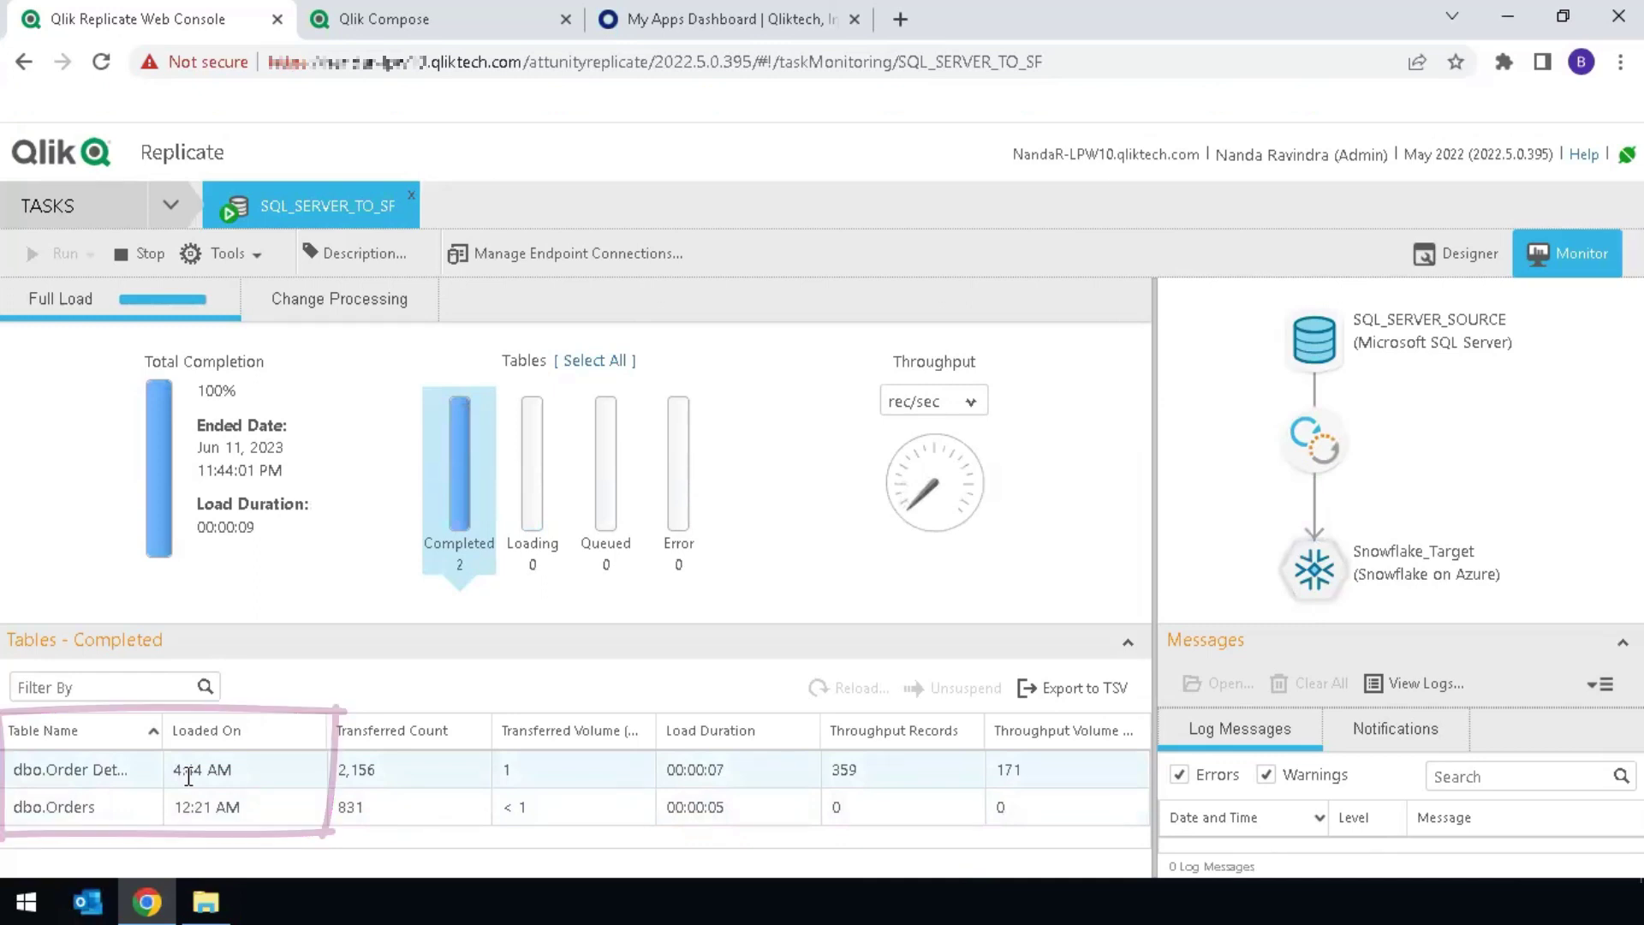
click(385, 18)
mouse_move(104, 396)
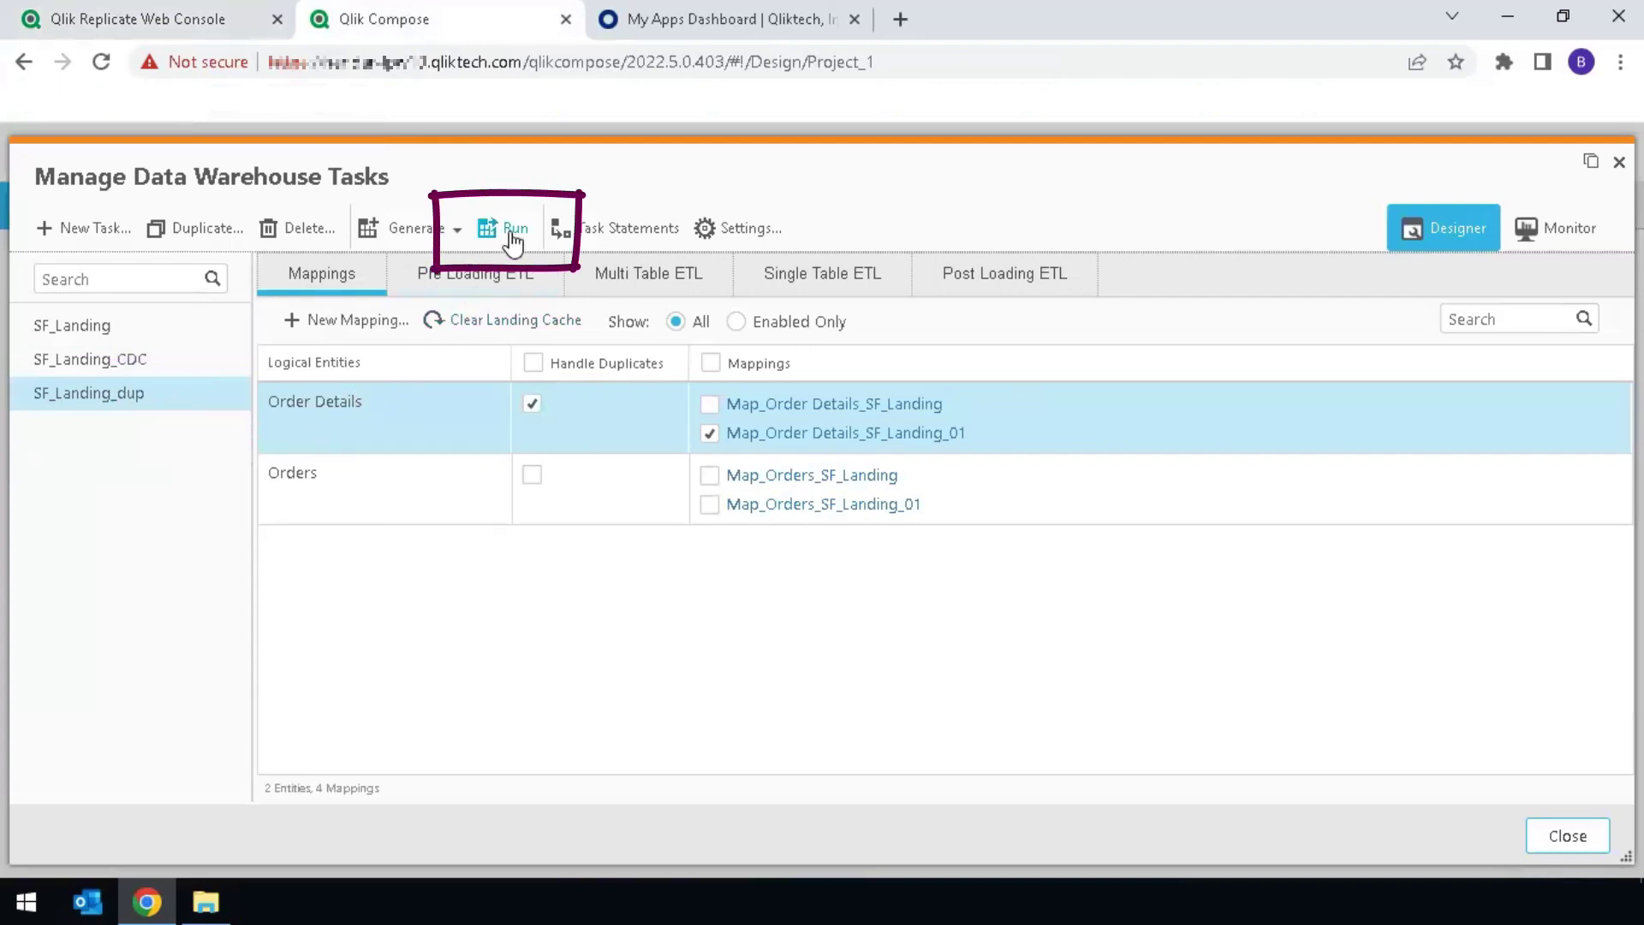
- Run SF_Landing_dup and confirm run 5 finished all 27 statements with 0 inserts and 0 updates
click(513, 240)
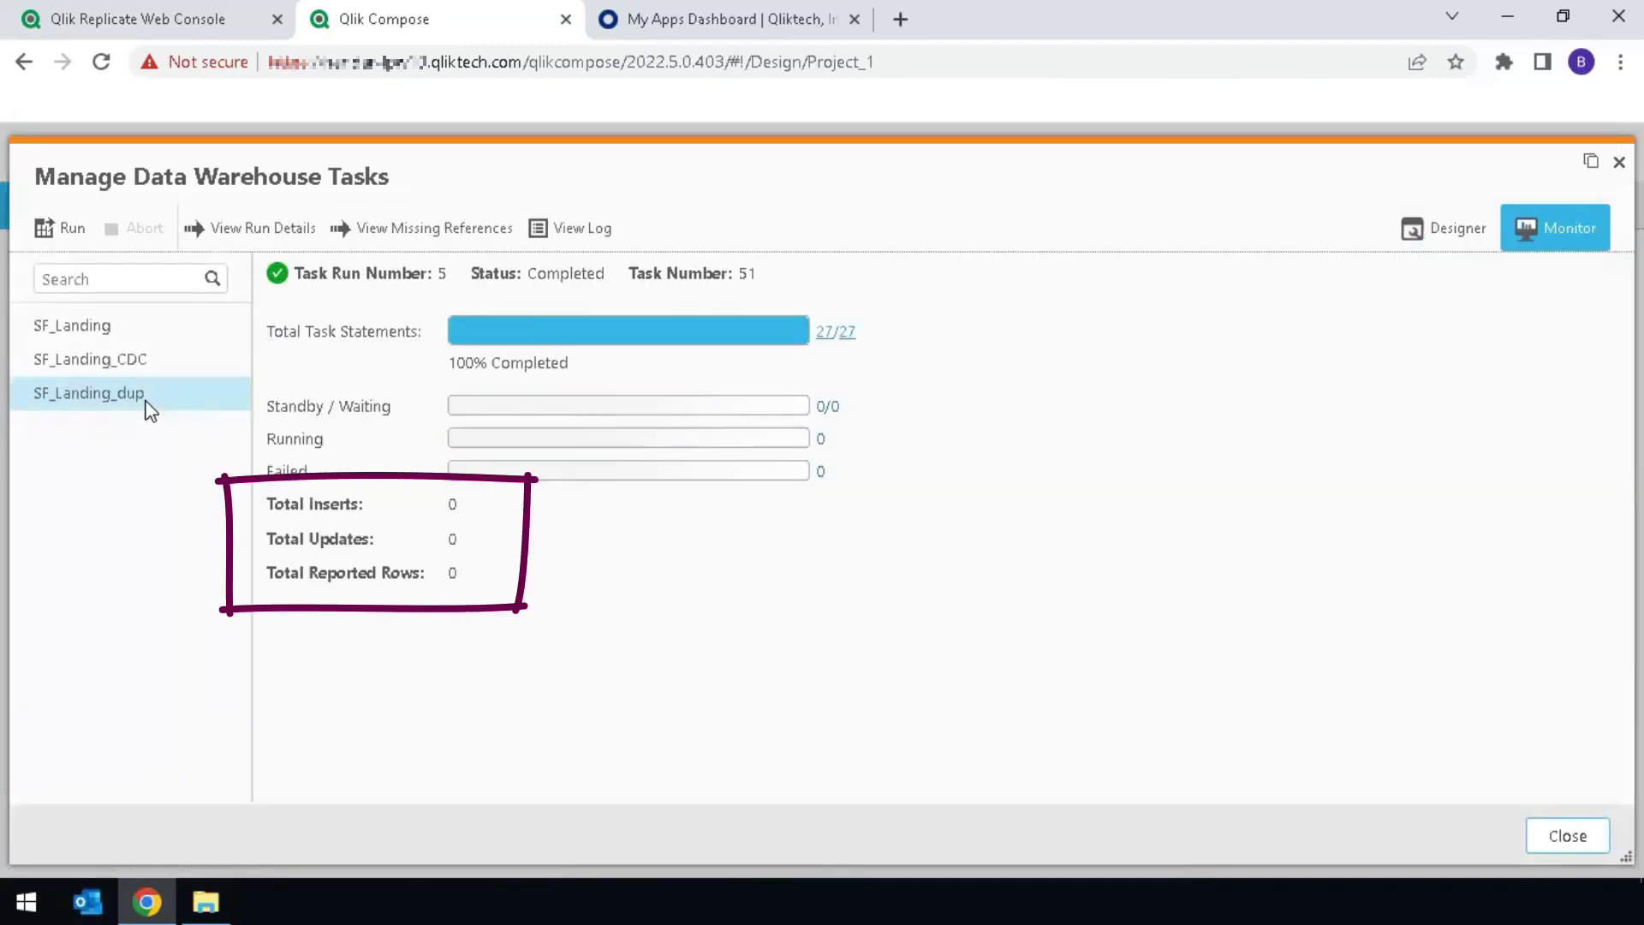
drag(459, 531, 441, 524)
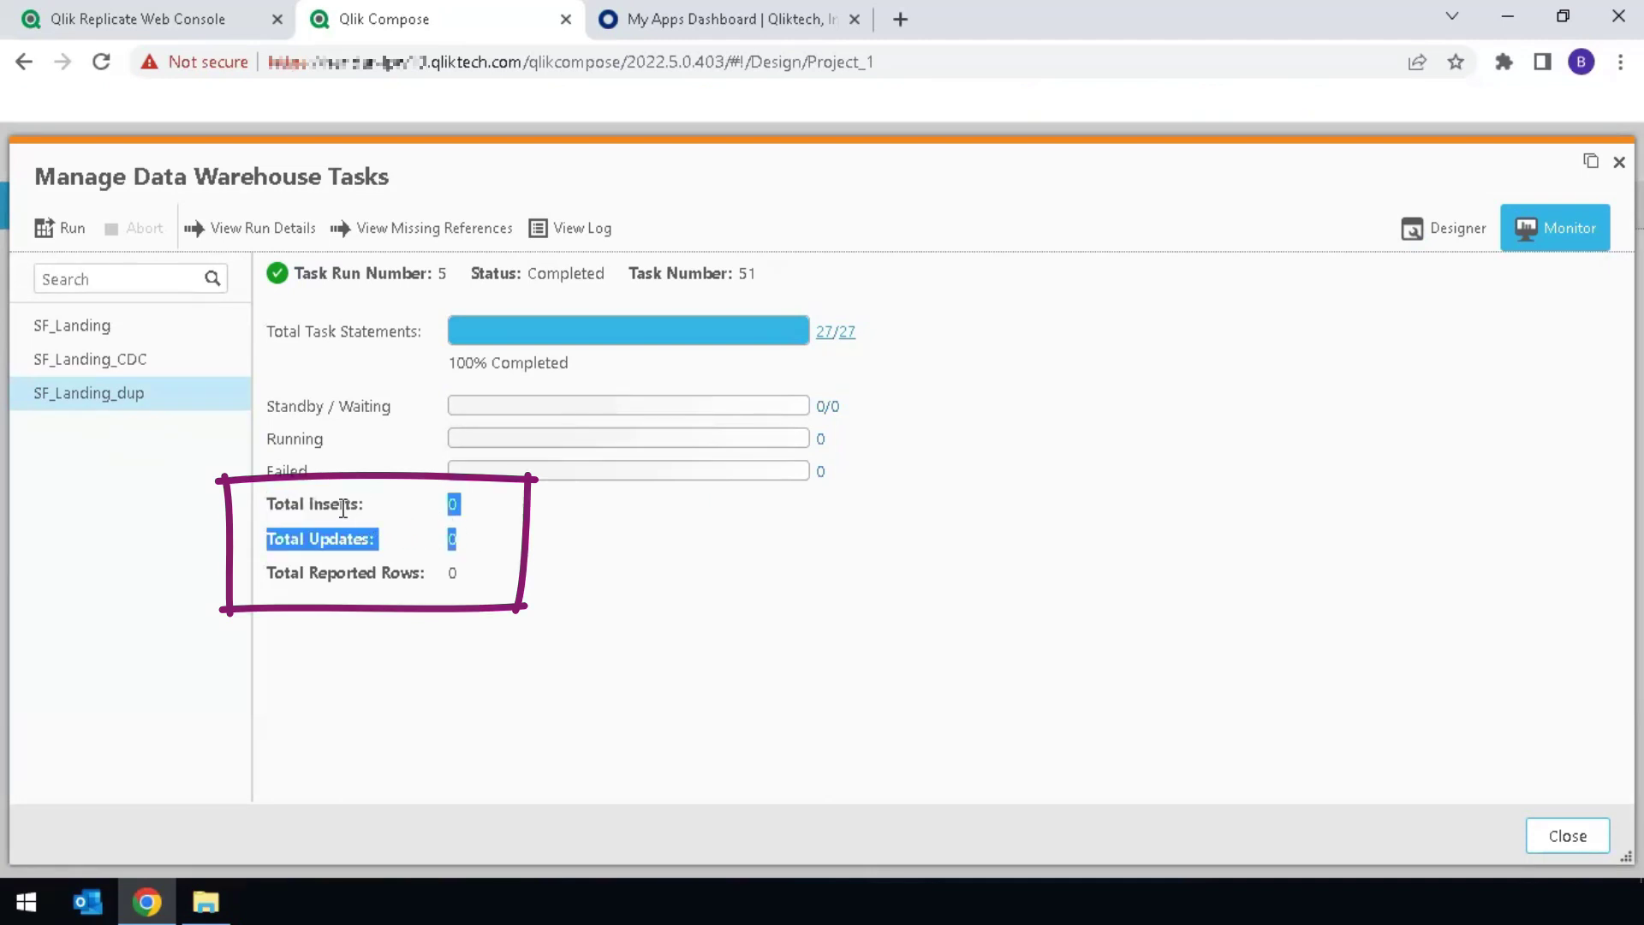
click(393, 390)
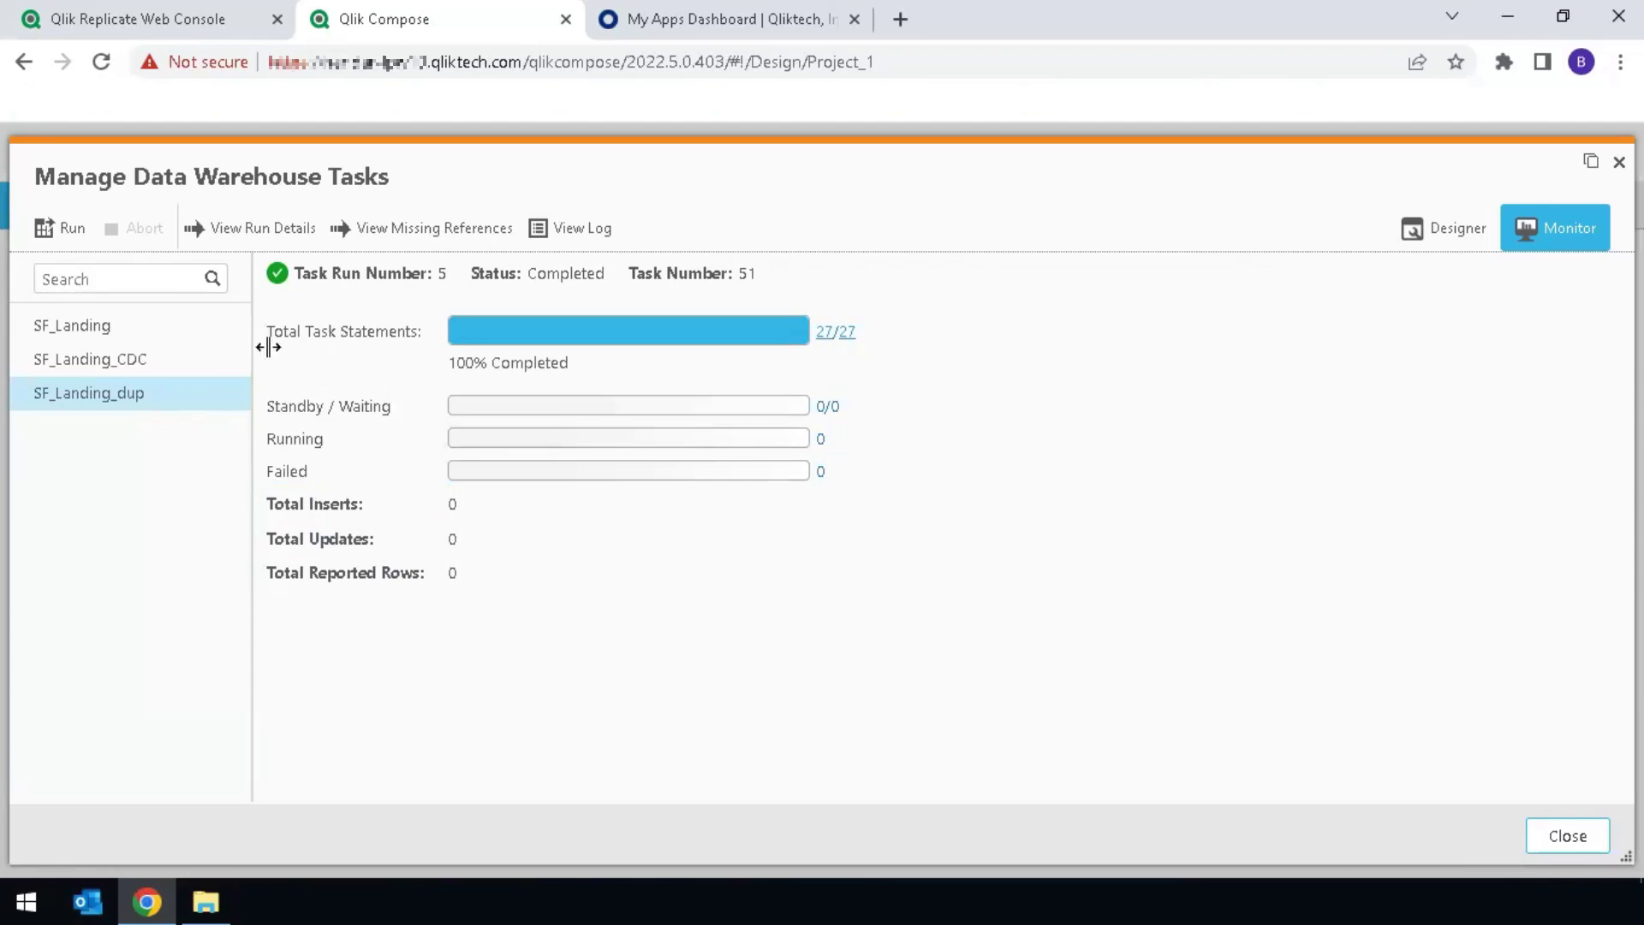
- Delete SF_Landing_dup with its exclusive mappings and custom ETLs, leaving SF_Landing and SF_Landing_CDC
click(1567, 836)
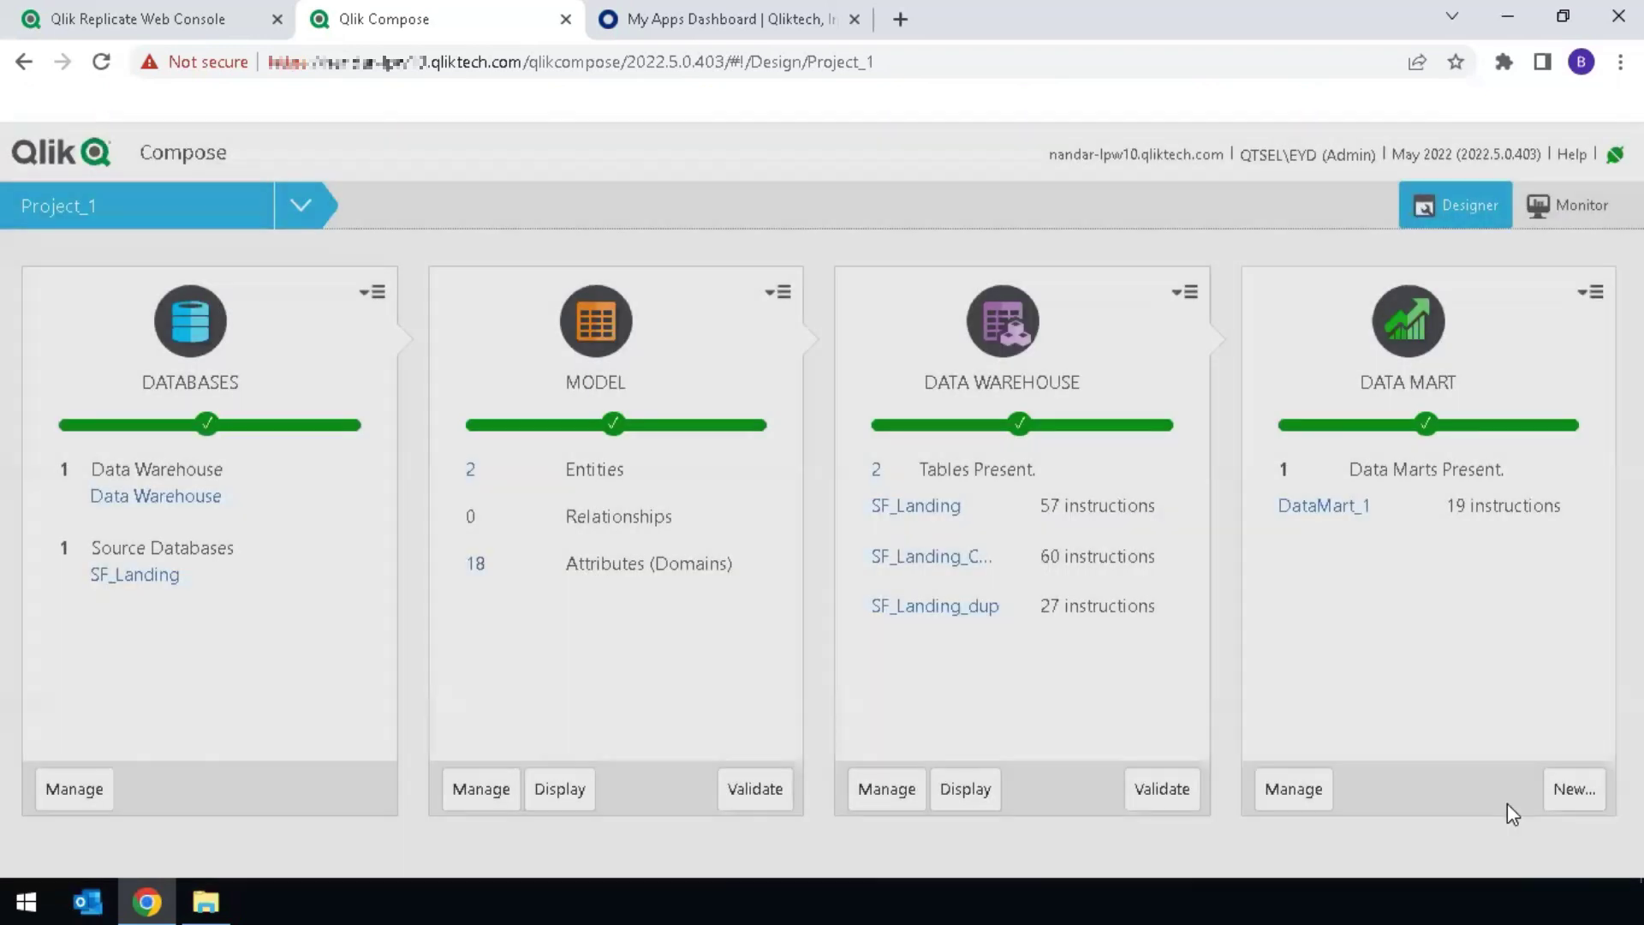
click(888, 787)
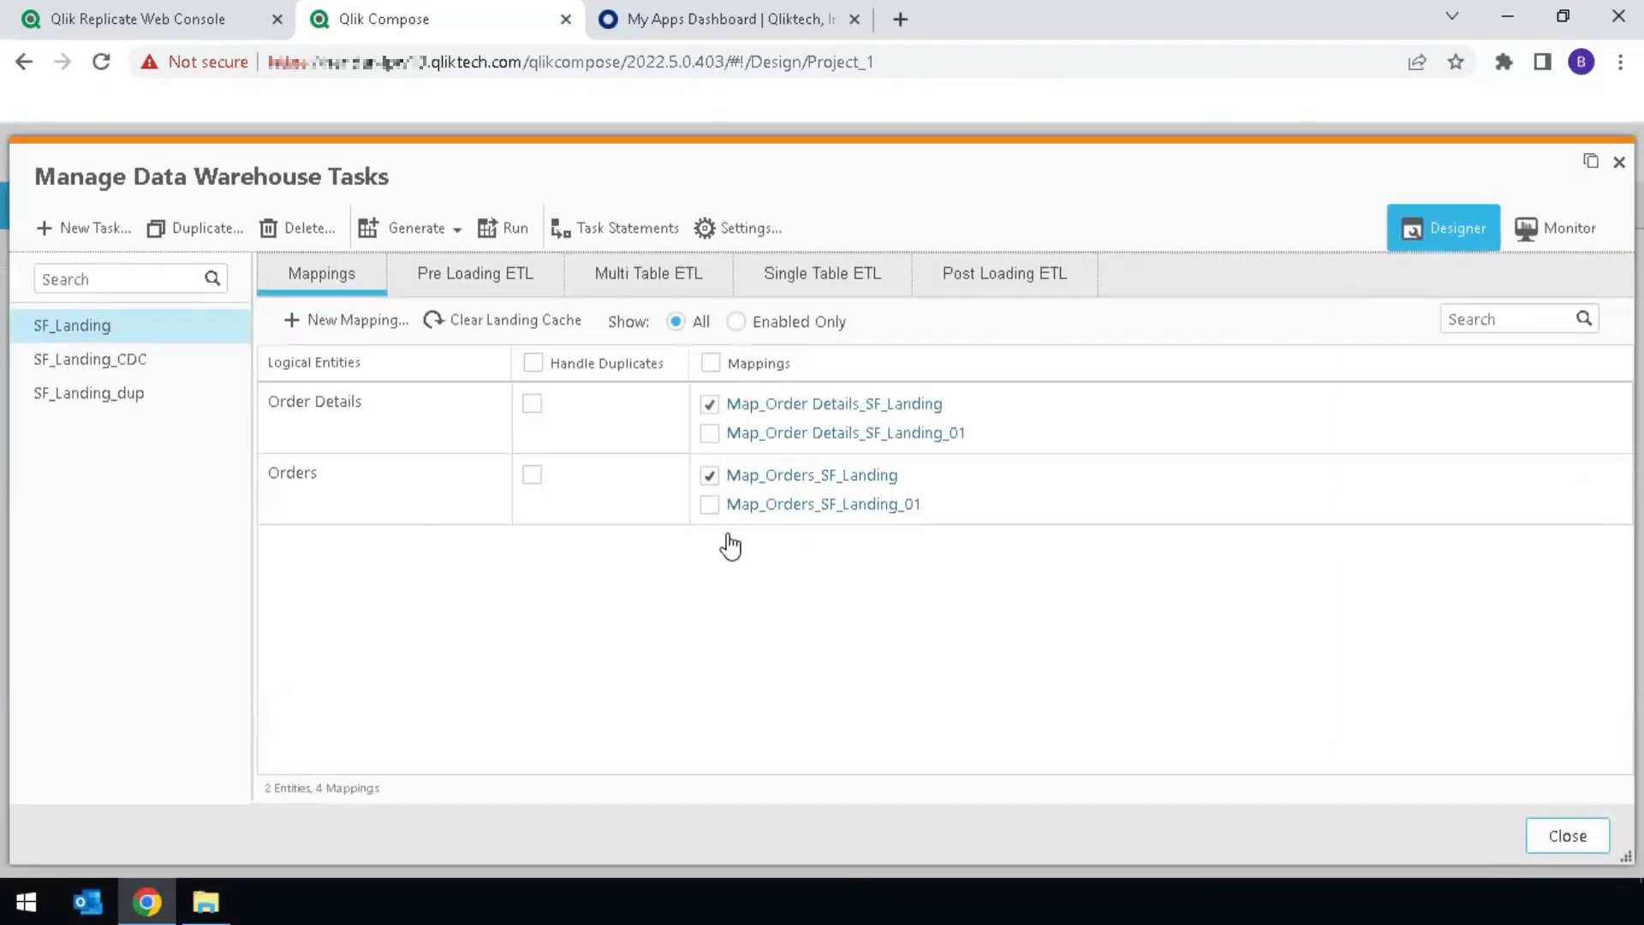
click(115, 394)
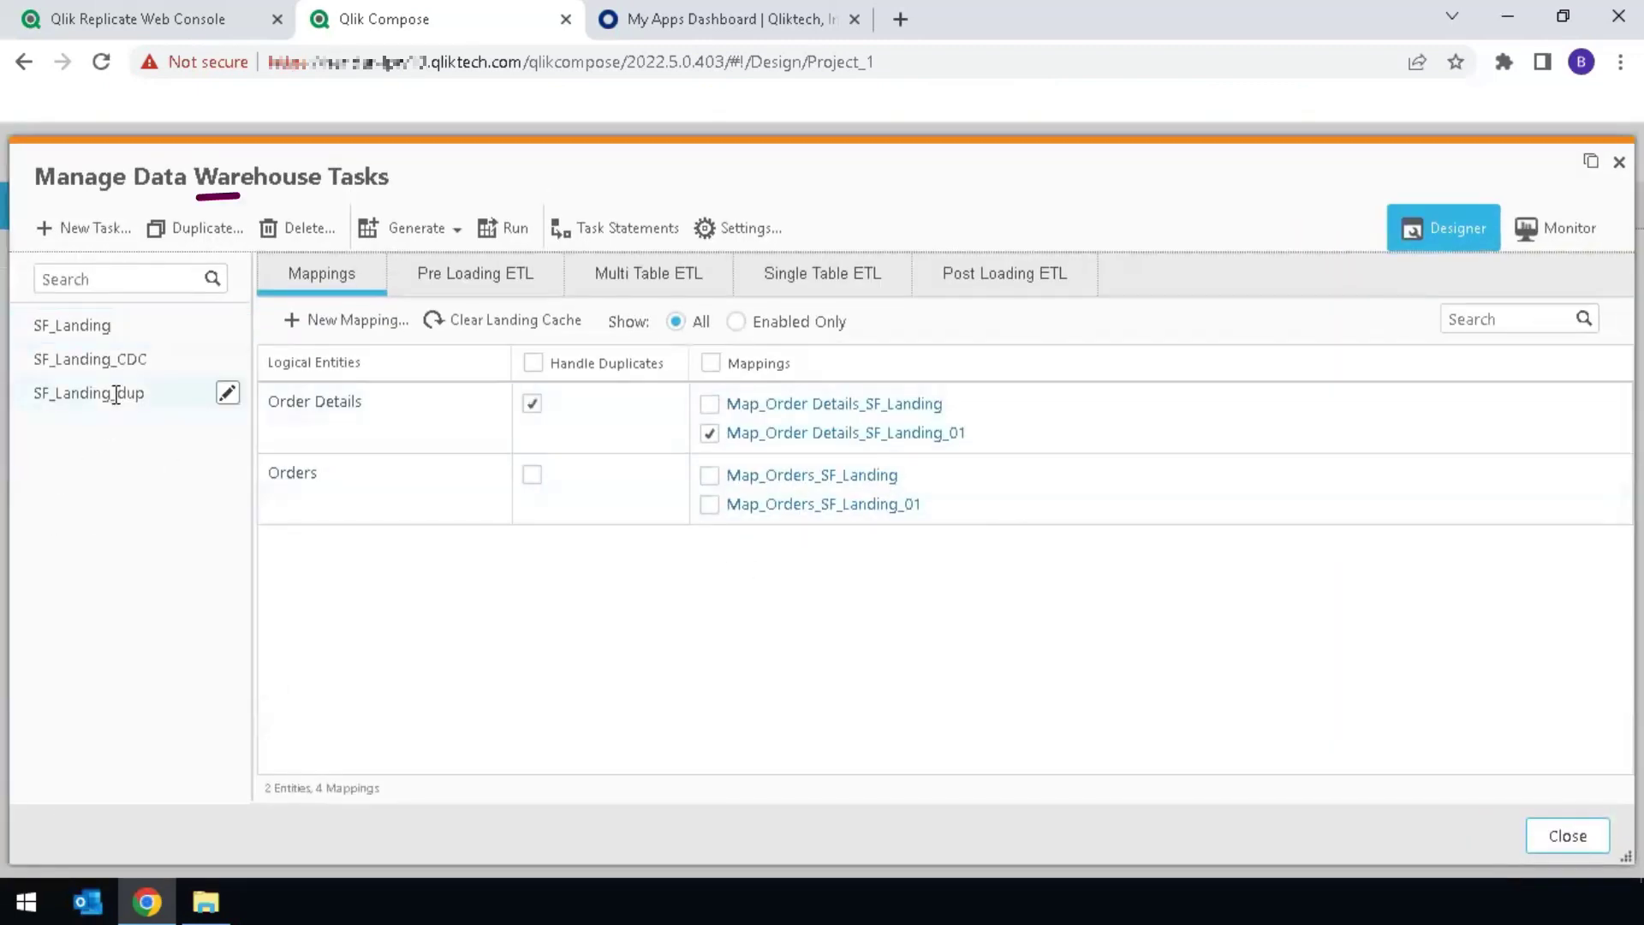
click(307, 229)
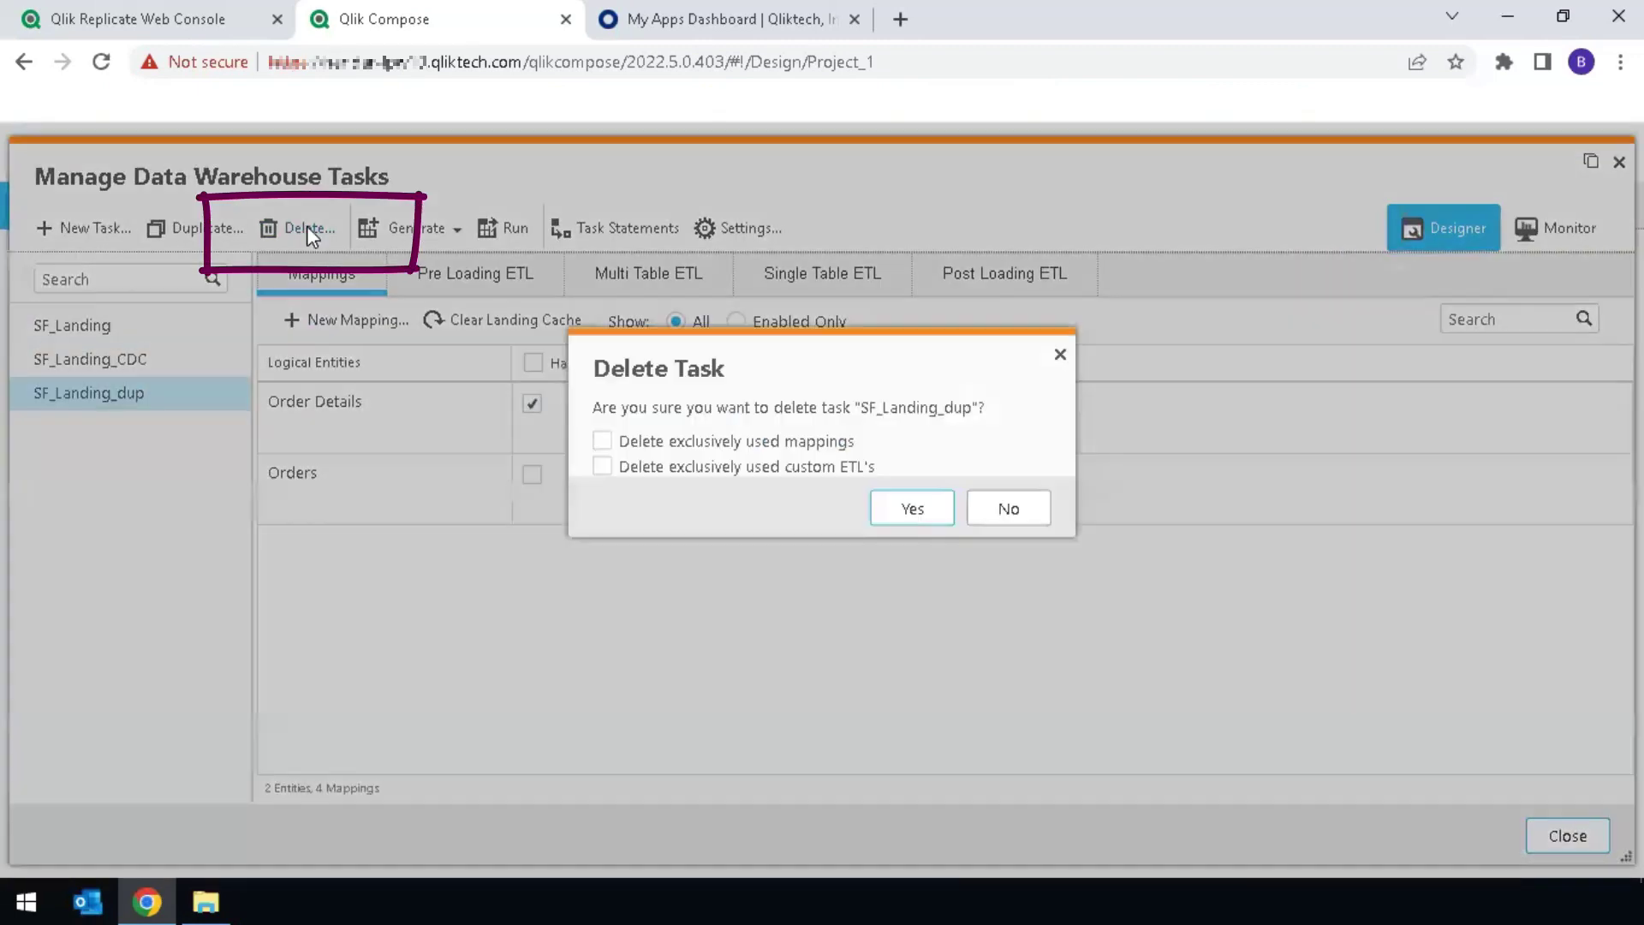
click(603, 494)
click(602, 519)
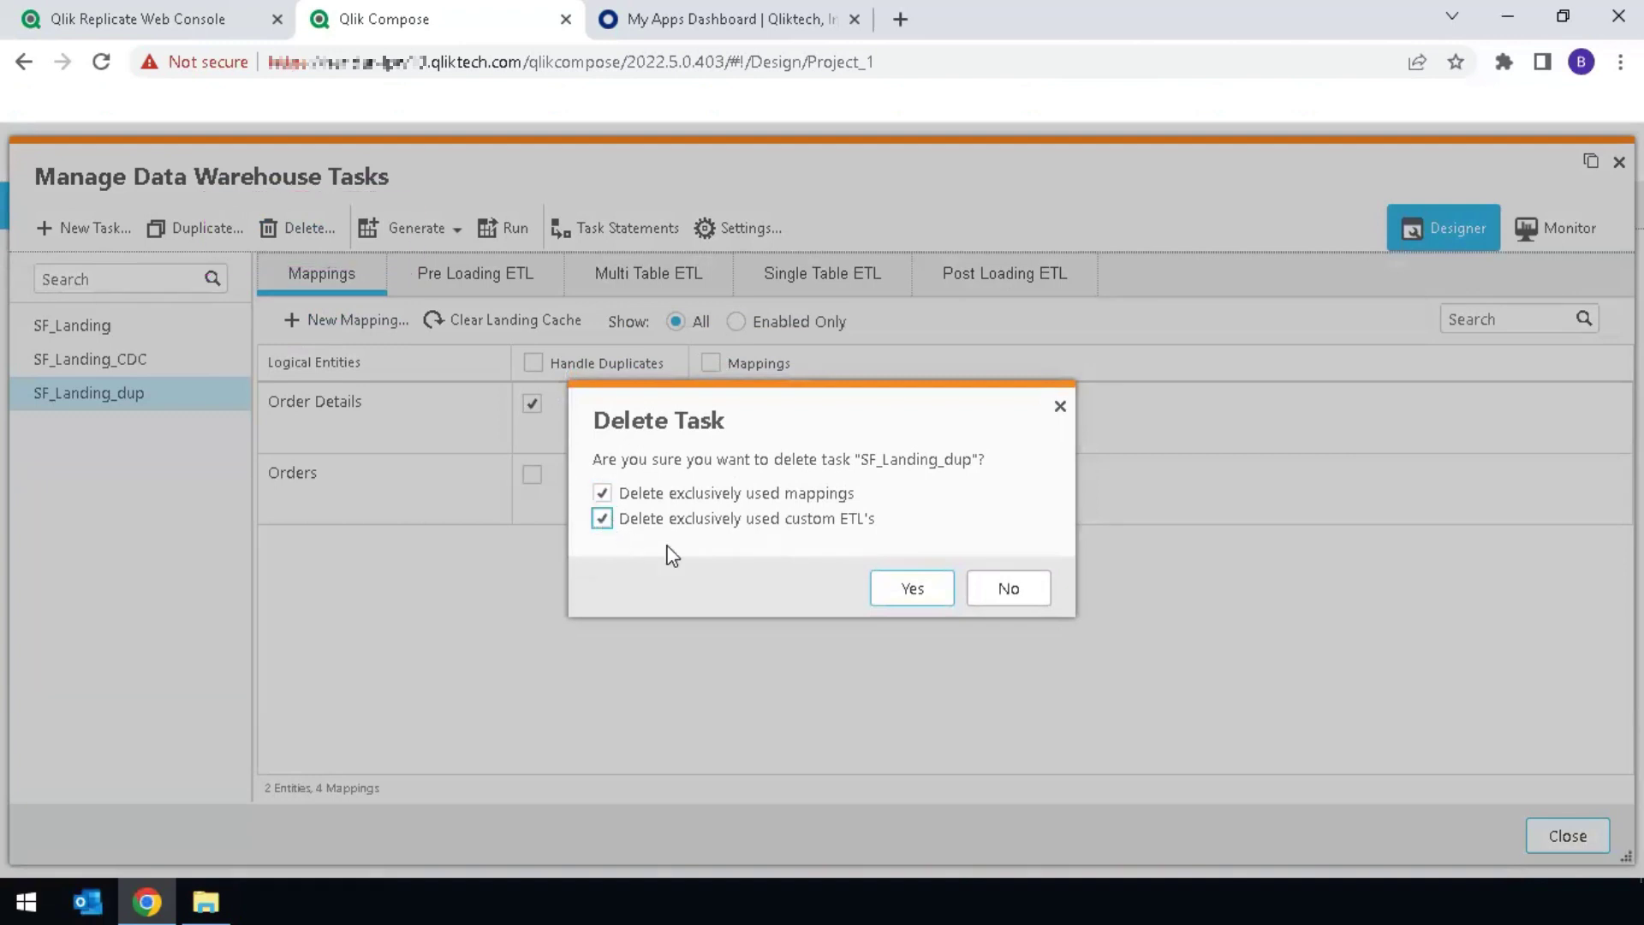
click(895, 592)
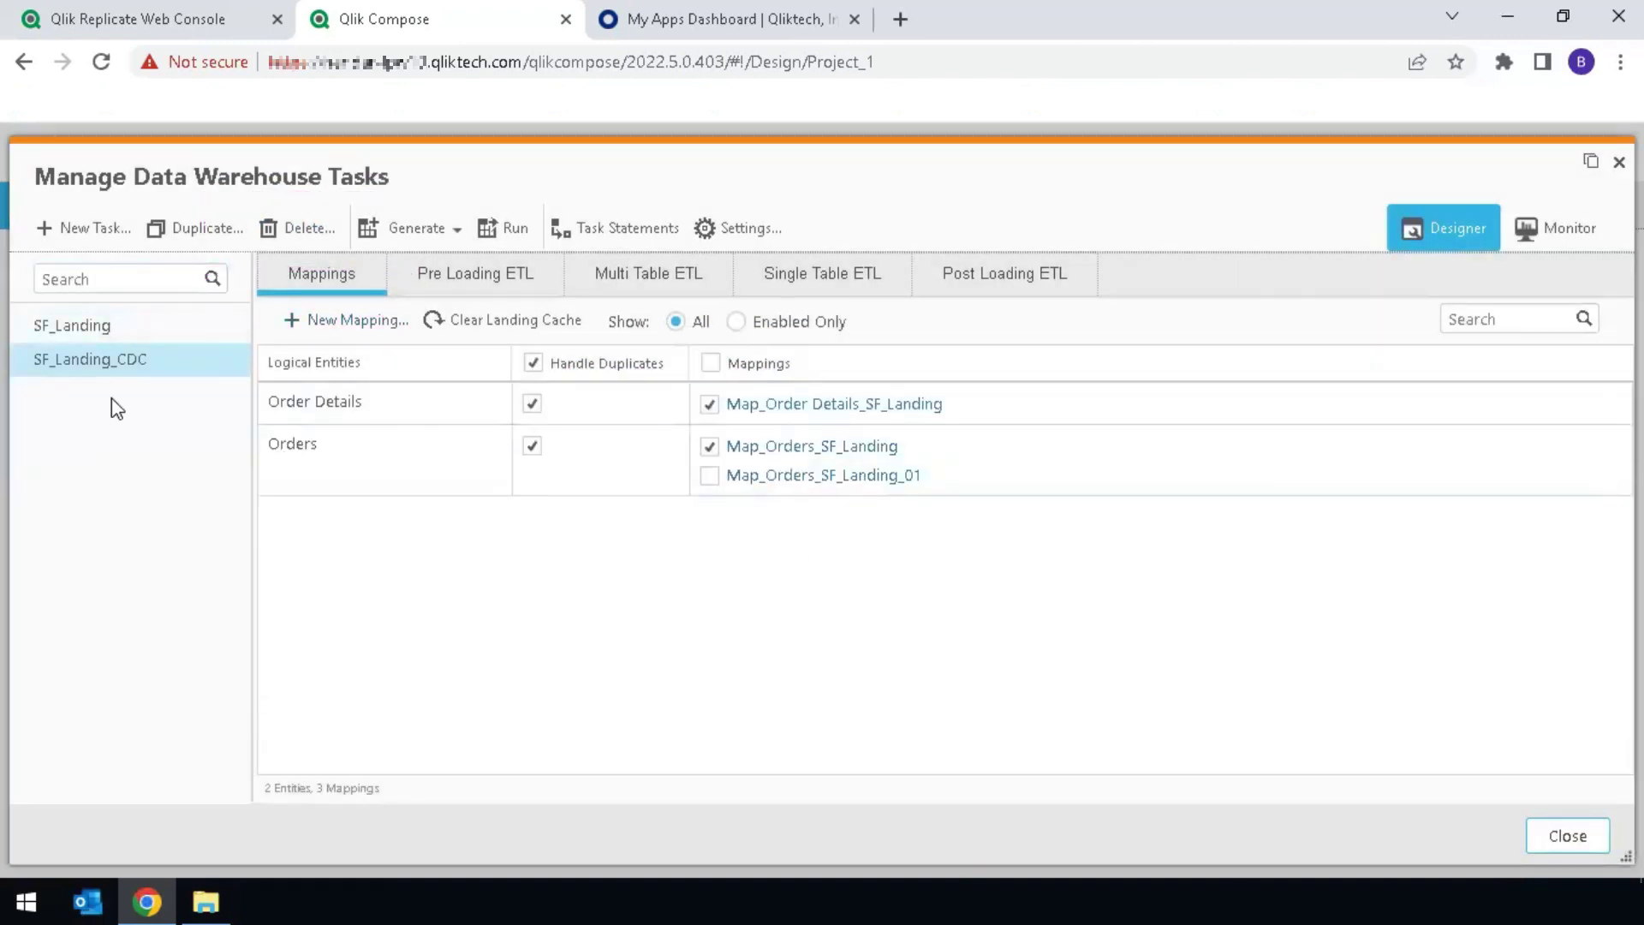
mouse_move(128, 356)
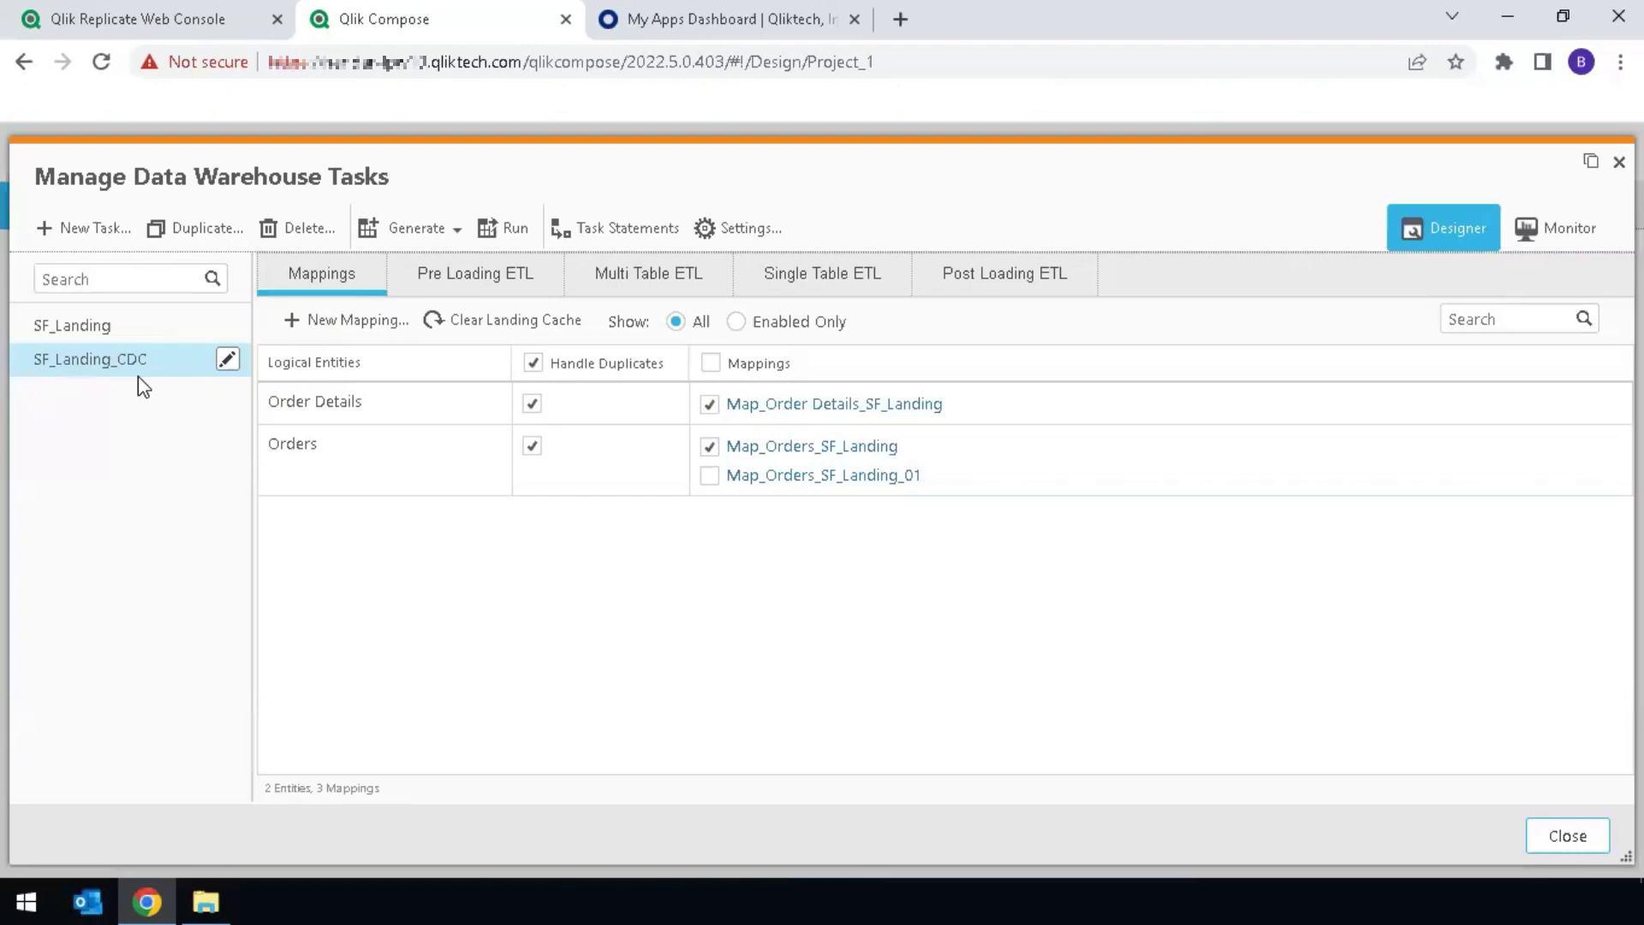